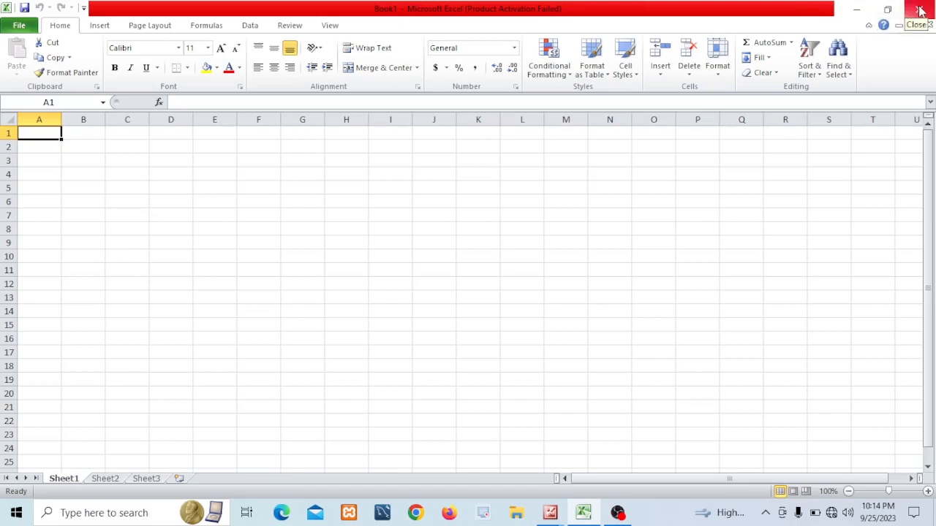
Minimize the Excel window and bring it back from the taskbar
{"action": "left_click", "coordinate": [858, 14]}
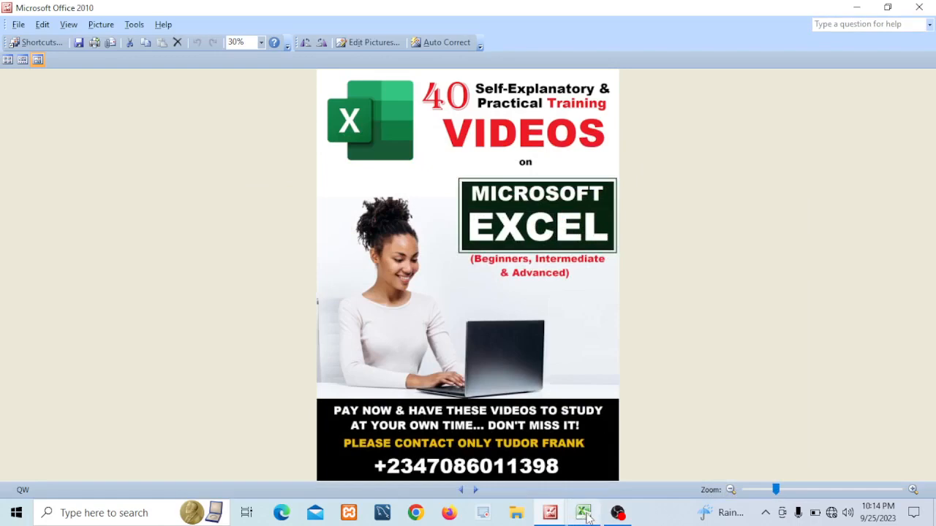
{"action": "mouse_move", "coordinate": [590, 519]}
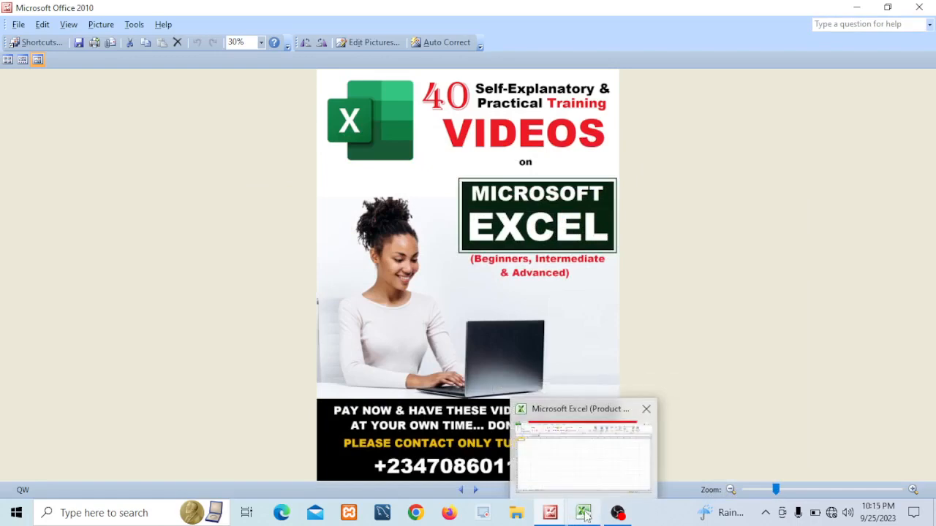
{"action": "left_click", "coordinate": [586, 516]}
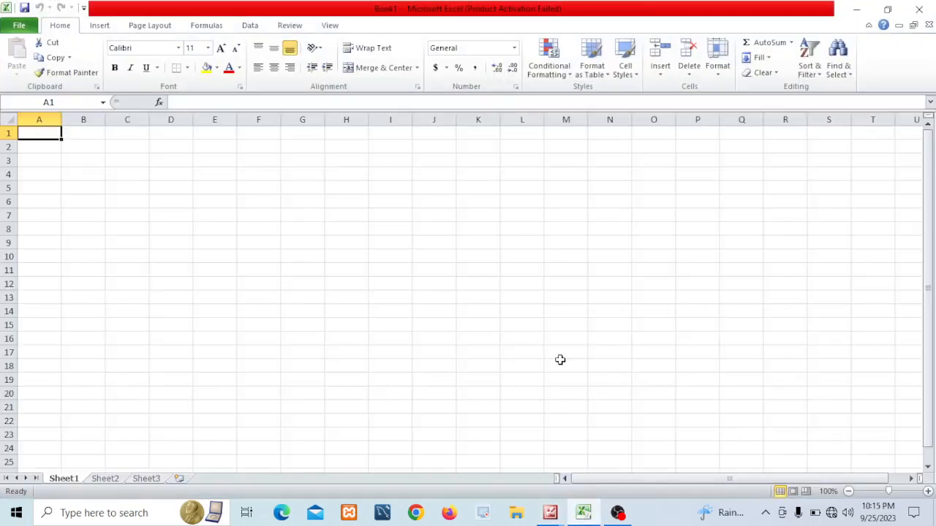
Restore the Excel window to a smaller size, move it down, and maximize it again
{"action": "left_click", "coordinate": [887, 13]}
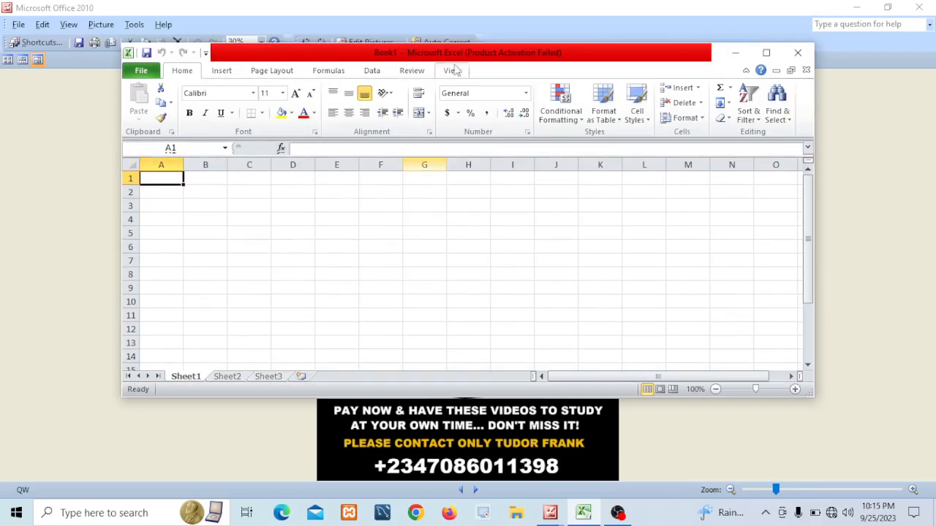
{"action": "left_click_drag", "start_coordinate": [489, 56], "coordinate": [485, 106]}
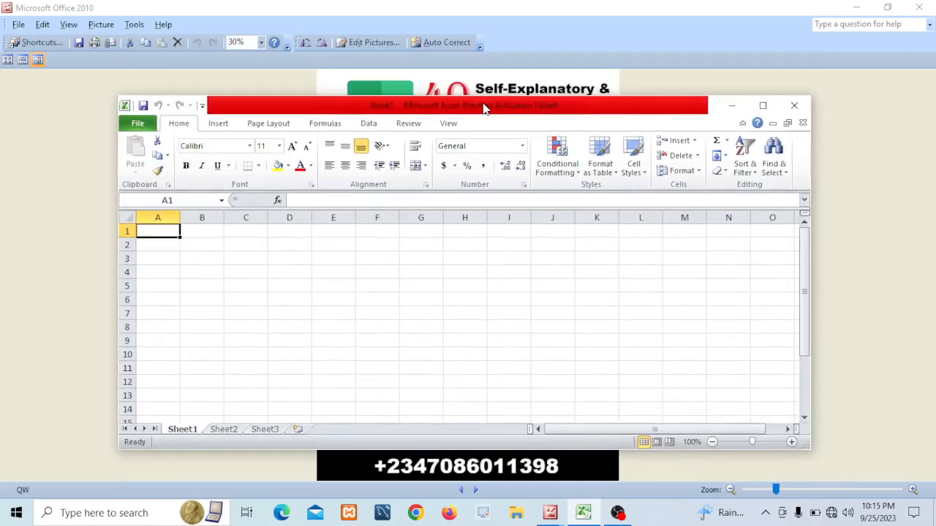
{"action": "left_click", "coordinate": [763, 107]}
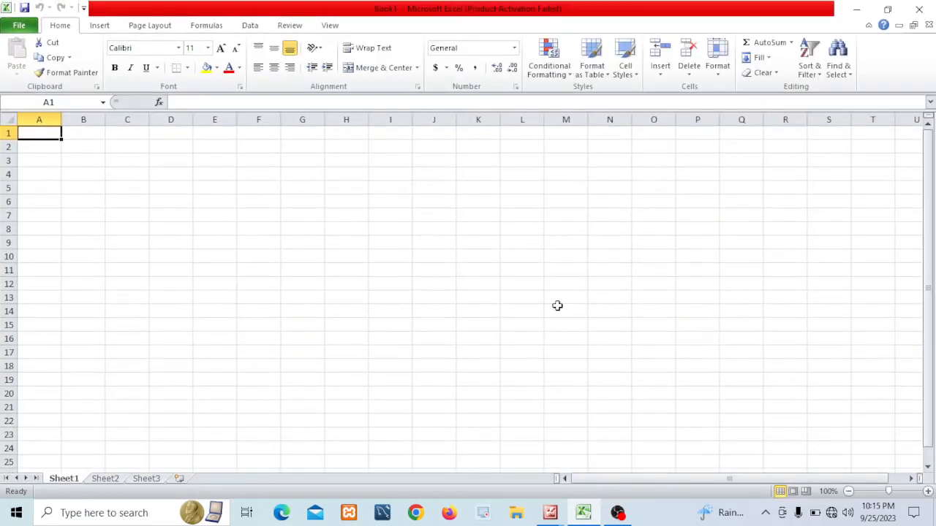
Close Excel and relaunch Microsoft Excel 2010 by searching for excel
{"action": "left_click", "coordinate": [921, 10]}
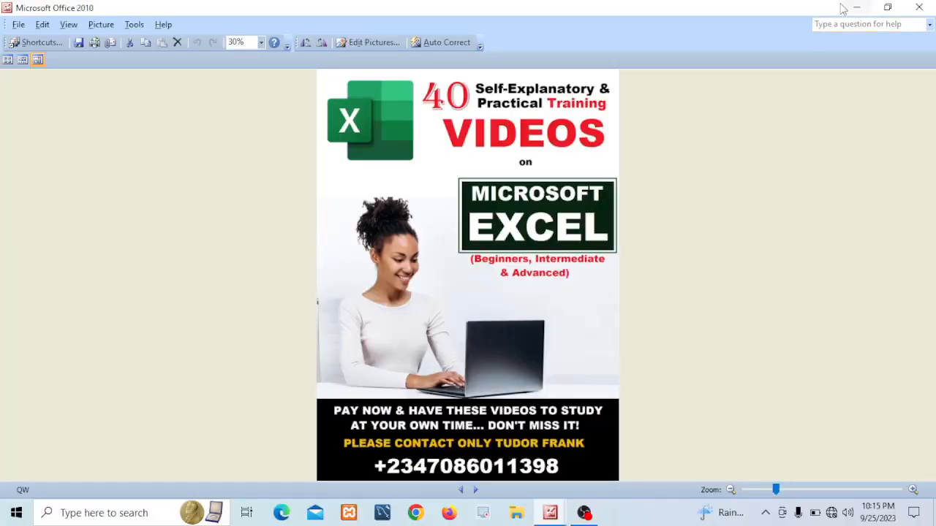
{"action": "left_click", "coordinate": [73, 516]}
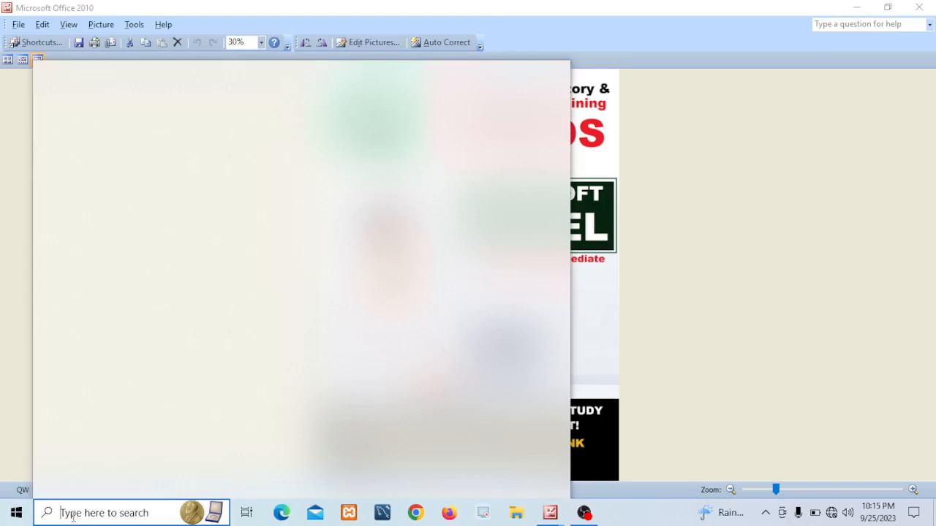
{"action": "type", "text": "e"}
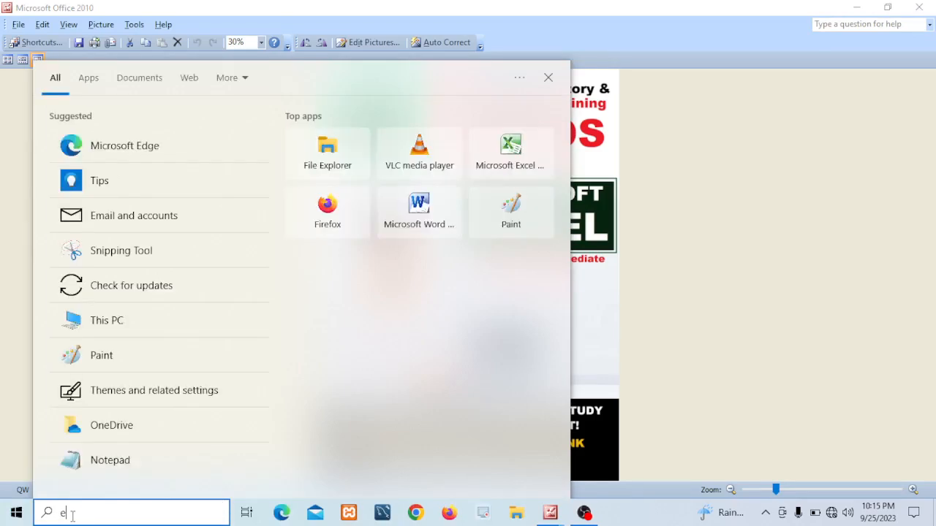
{"action": "type", "text": "xc"}
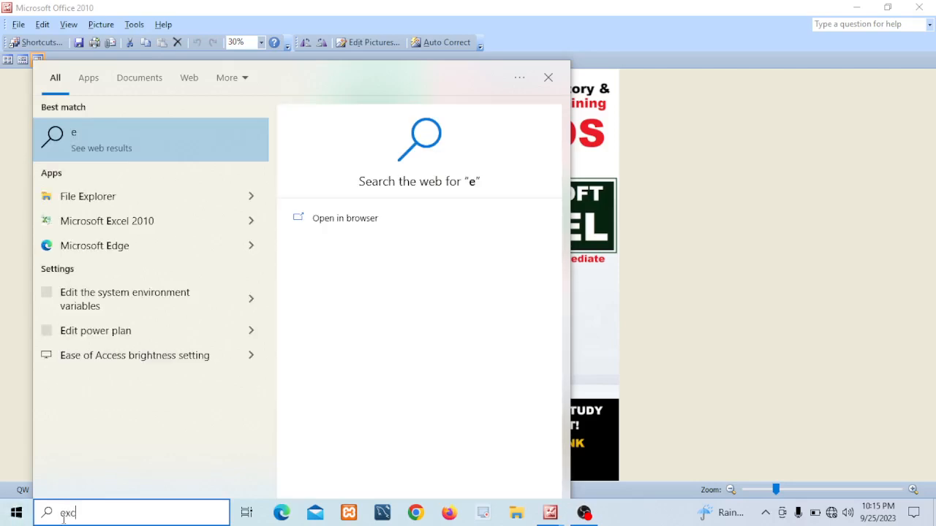
{"action": "type", "text": "el"}
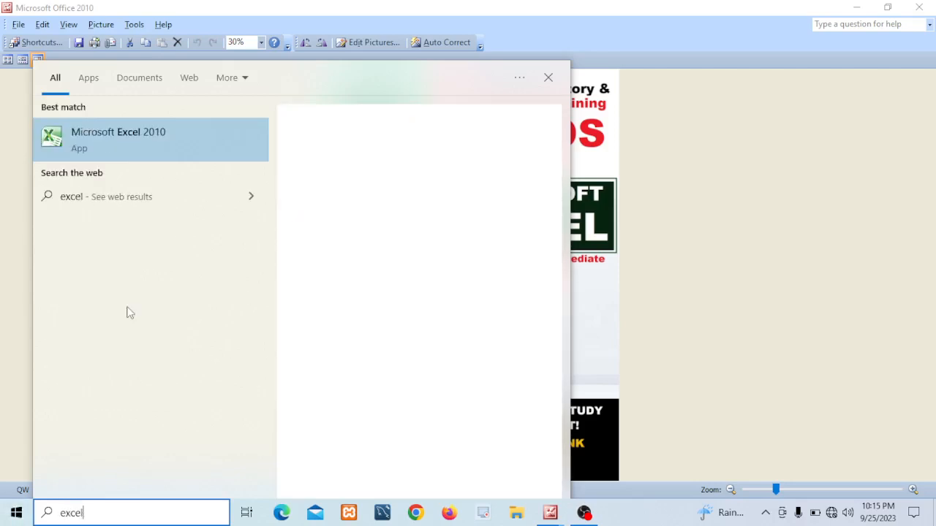
{"action": "left_click", "coordinate": [129, 149]}
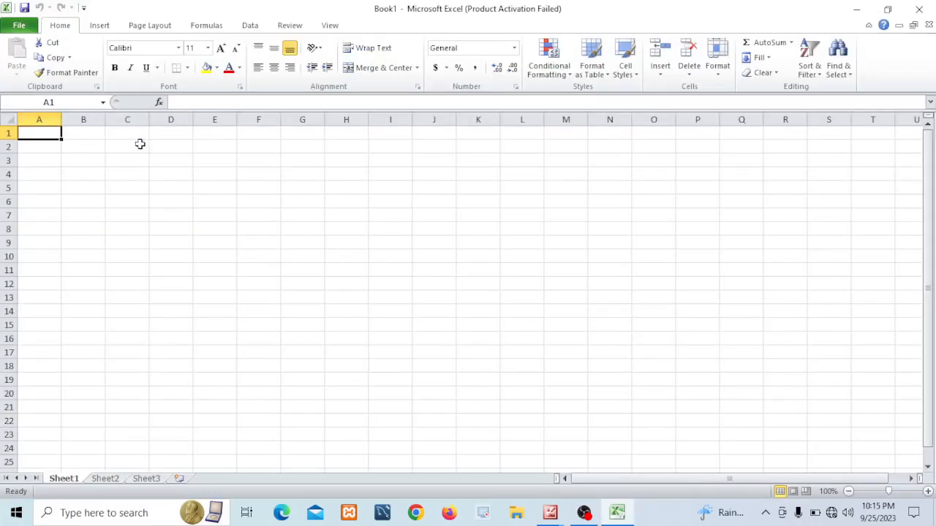
Dismiss the Office activation wizard that opens with the new workbook
{"action": "left_click", "coordinate": [285, 227]}
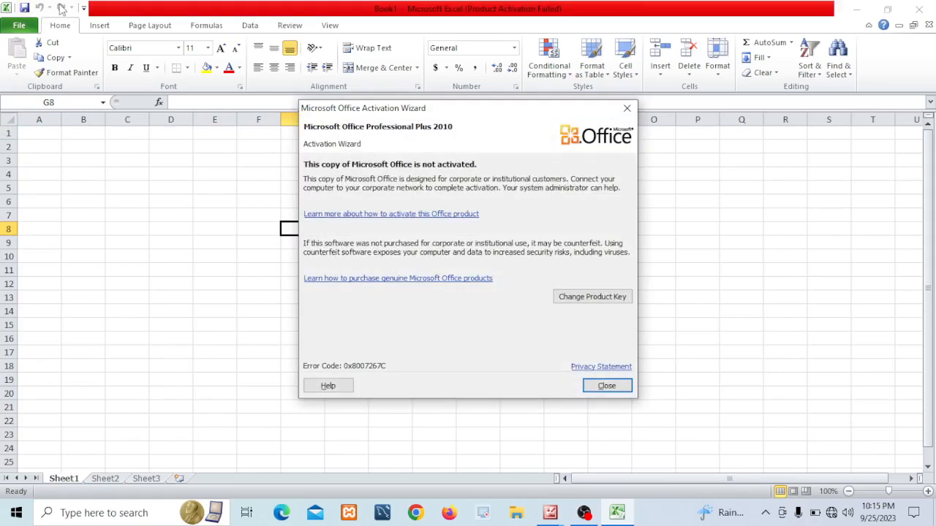
{"action": "left_click", "coordinate": [627, 108]}
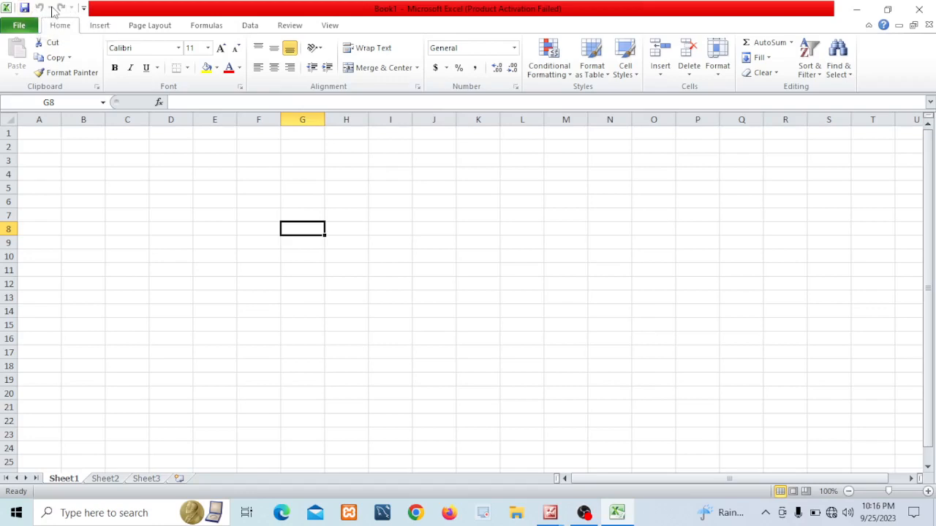
Browse the File backstage views, including Save As, Recent and Info, returning to the worksheet each time
{"action": "left_click", "coordinate": [20, 27]}
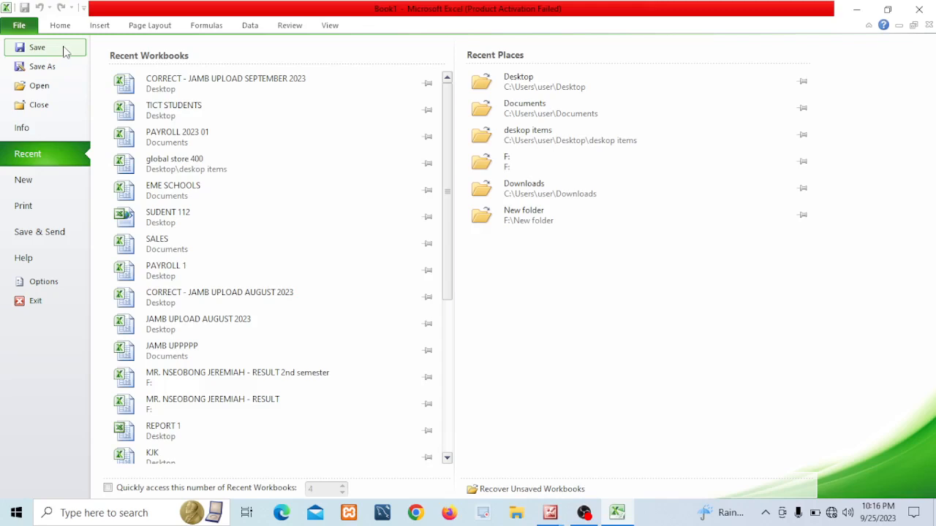
{"action": "left_click", "coordinate": [45, 66]}
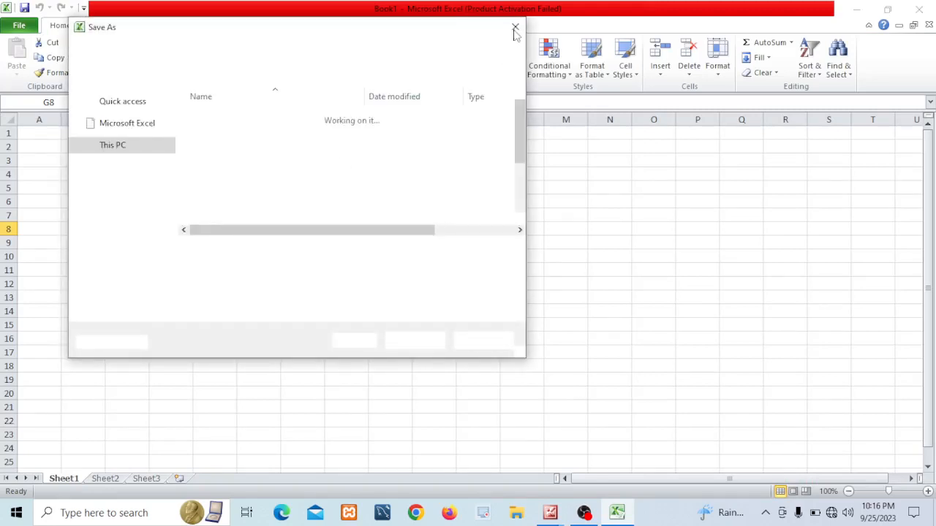
{"action": "left_click", "coordinate": [515, 28]}
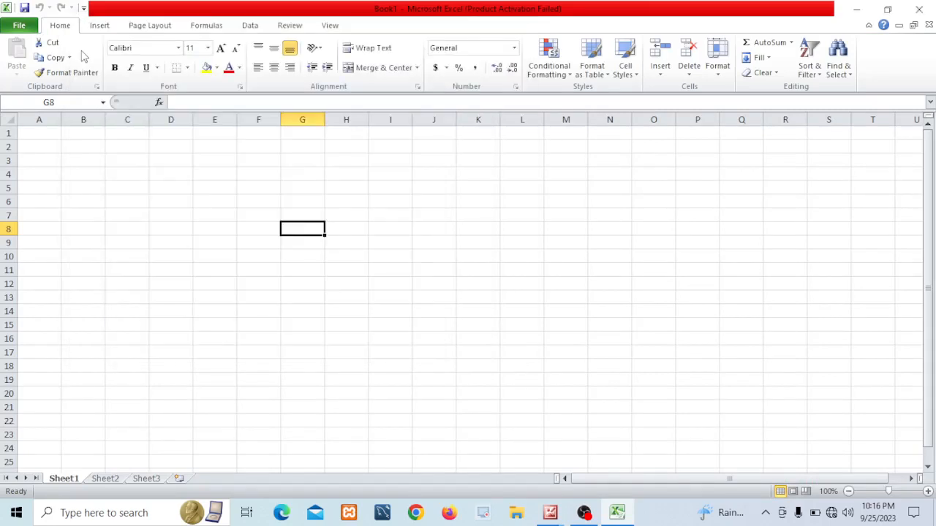
{"action": "left_click", "coordinate": [18, 30]}
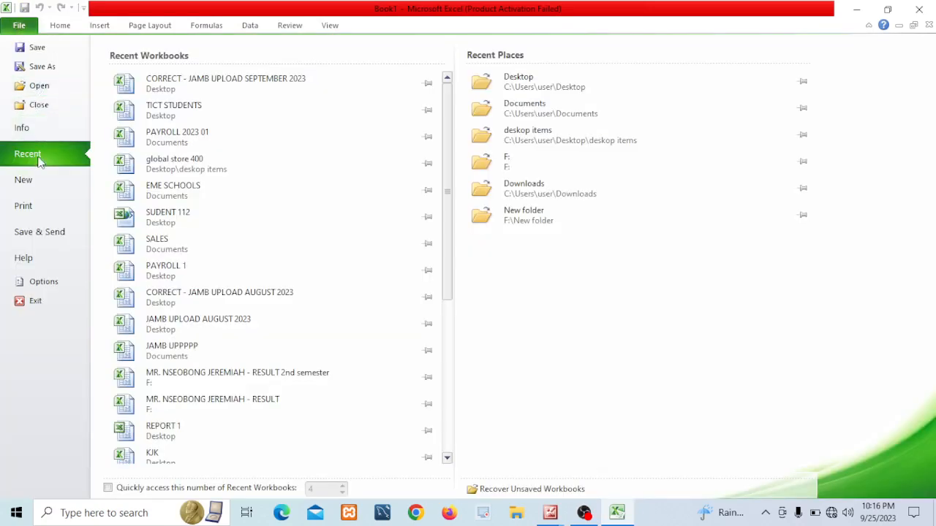
{"action": "left_click", "coordinate": [40, 129]}
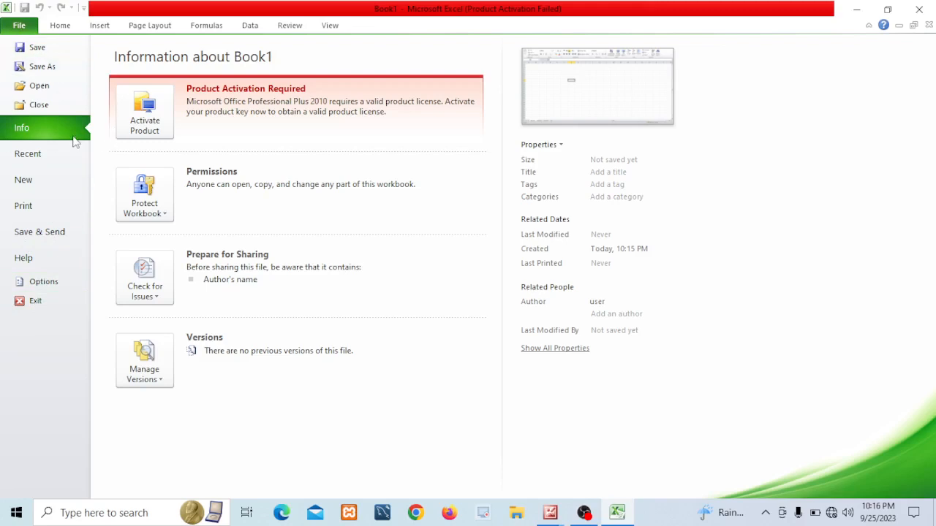
{"action": "left_click", "coordinate": [60, 26]}
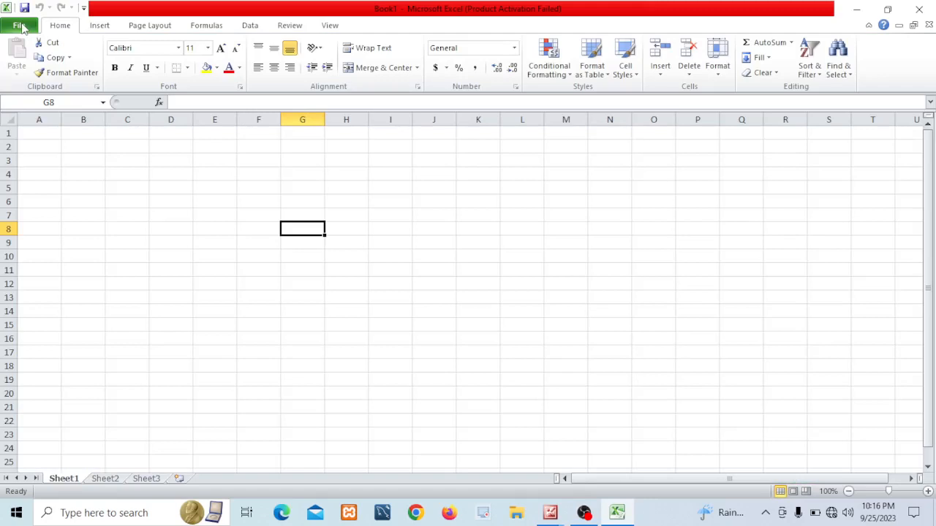
{"action": "left_click", "coordinate": [21, 26]}
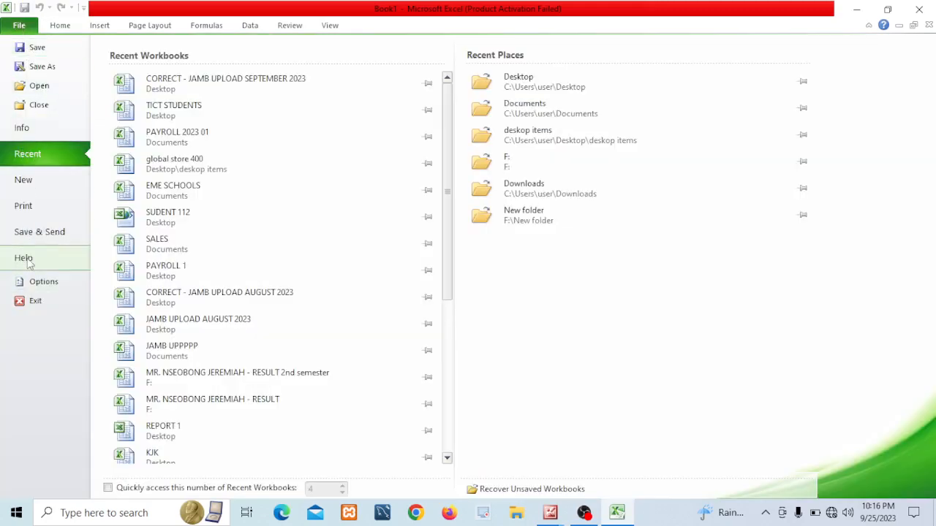
{"action": "left_click", "coordinate": [56, 29]}
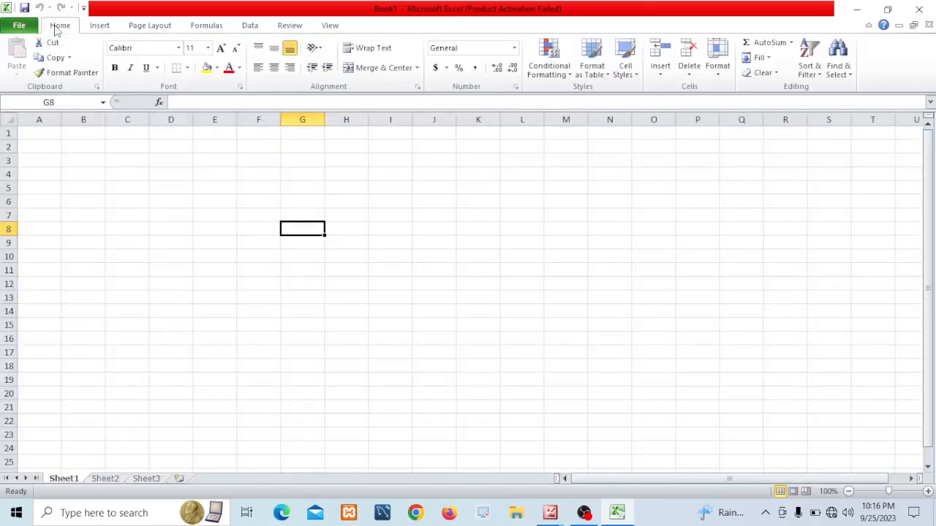
{"action": "left_click", "coordinate": [19, 26]}
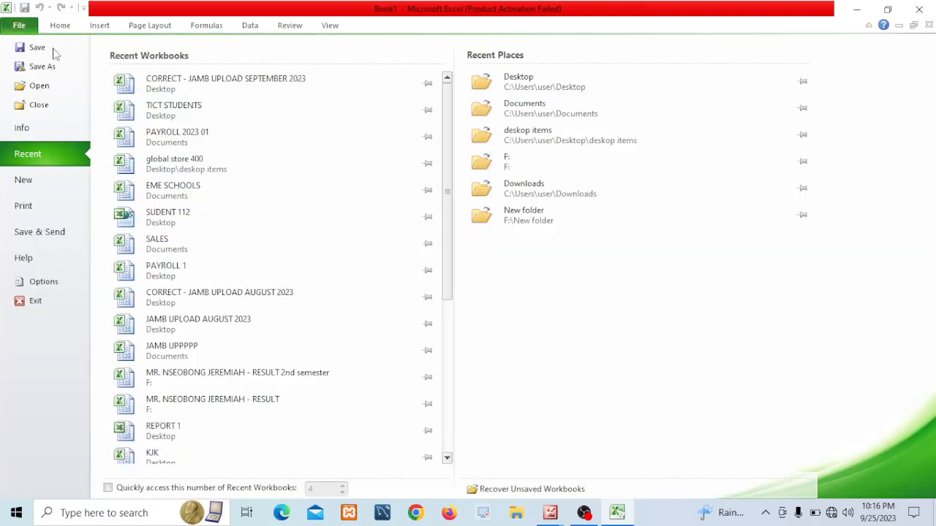
{"action": "left_click", "coordinate": [19, 26]}
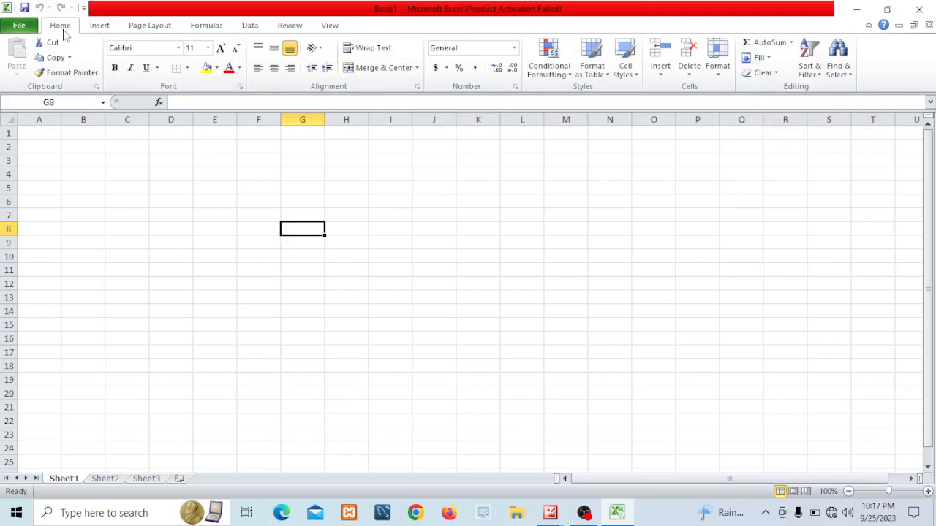
Zoom in on the sheet and enter tabs in cell D2
{"action": "left_click", "coordinate": [434, 160]}
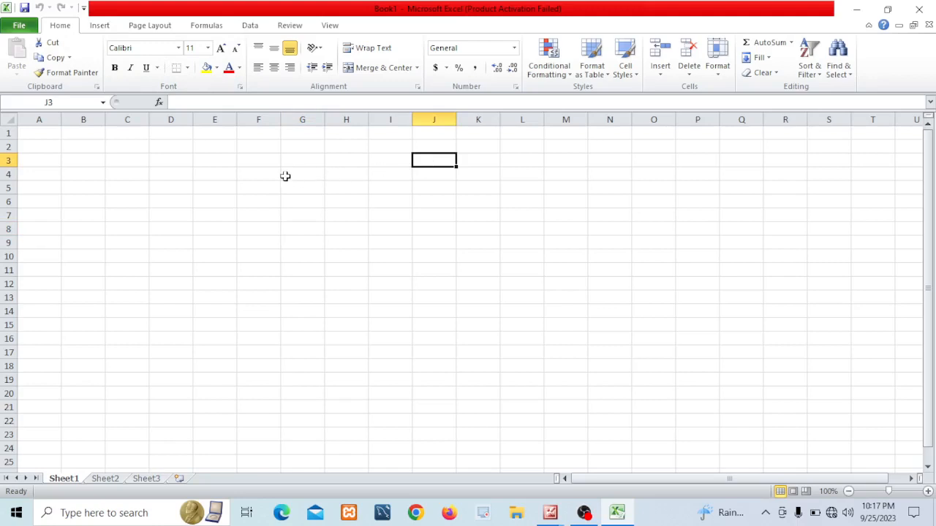
{"action": "scroll", "coordinate": [267, 168], "scroll_direction": "up", "scroll_amount": 7}
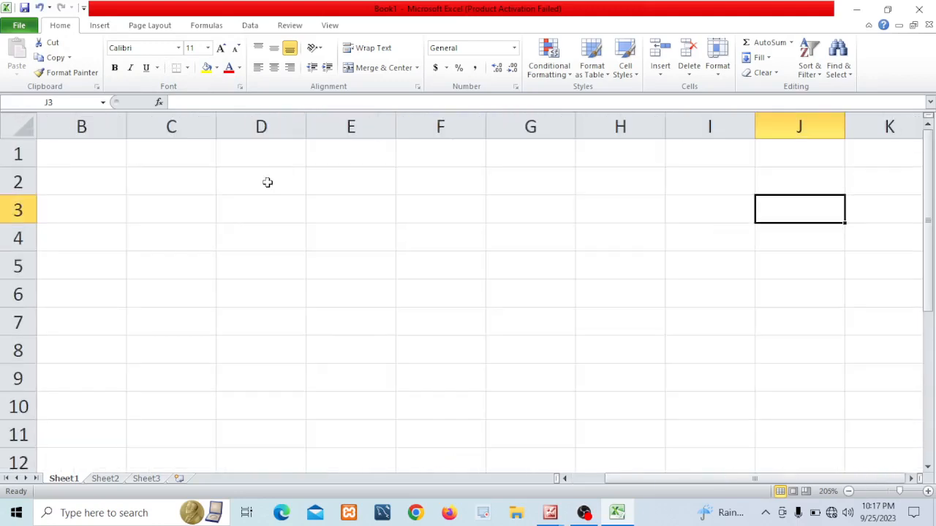
{"action": "left_click", "coordinate": [269, 187]}
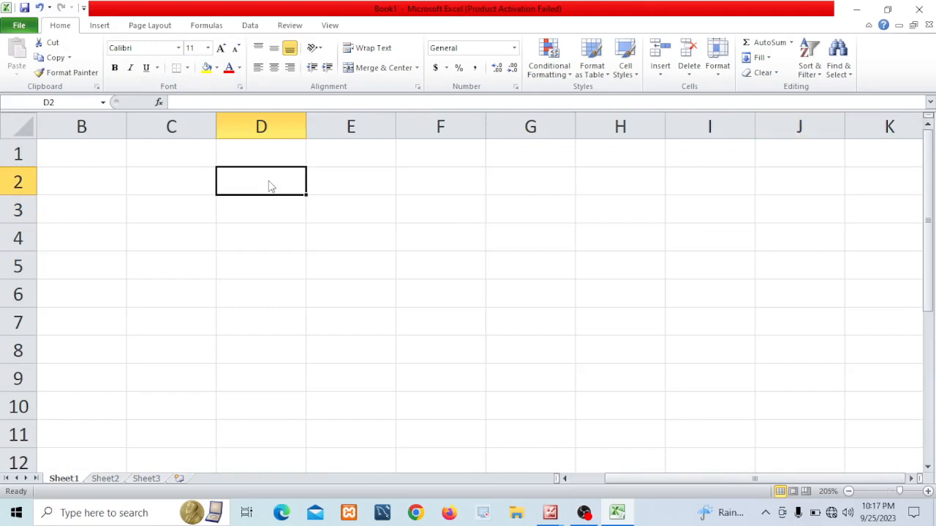
{"action": "type", "text": "tabs"}
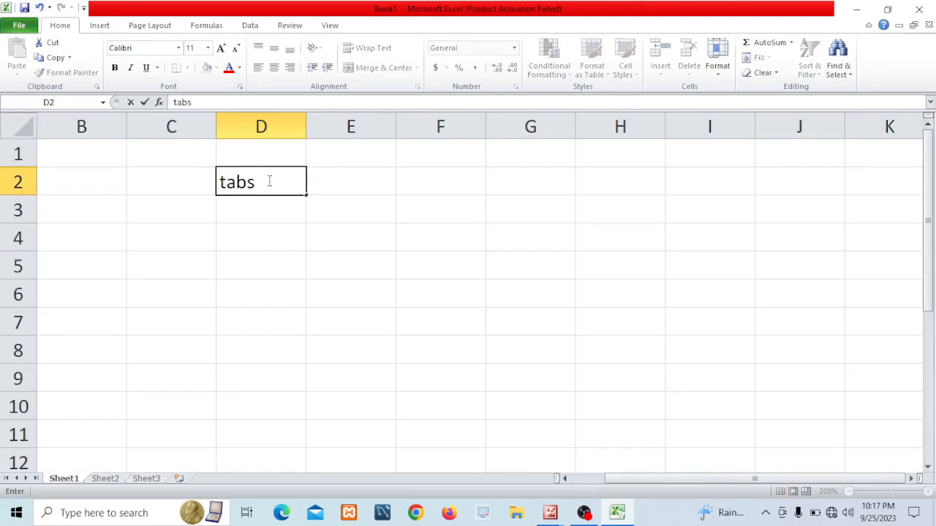
{"action": "key", "text": "Return"}
{"action": "type", "text": "grp"}
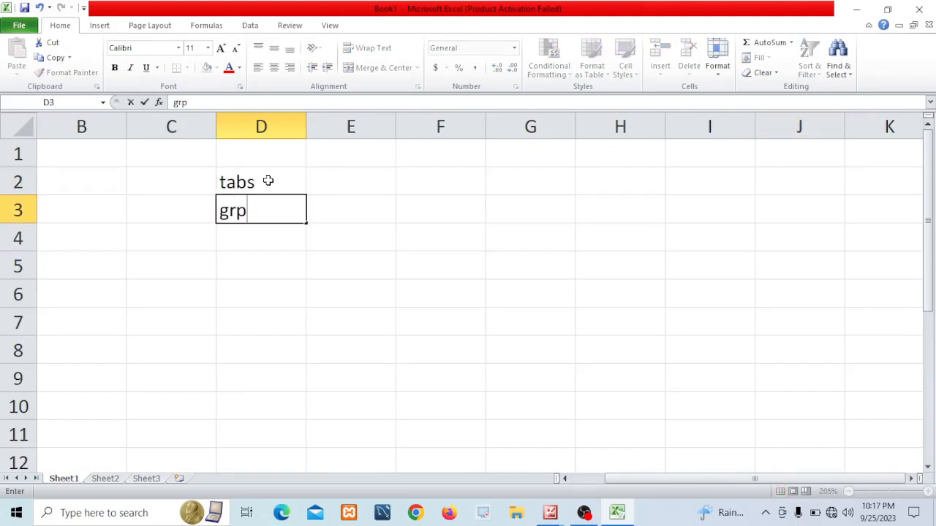
{"action": "key", "text": "BackSpace"}
{"action": "left_click", "coordinate": [235, 255]}
{"action": "left_click", "coordinate": [232, 212]}
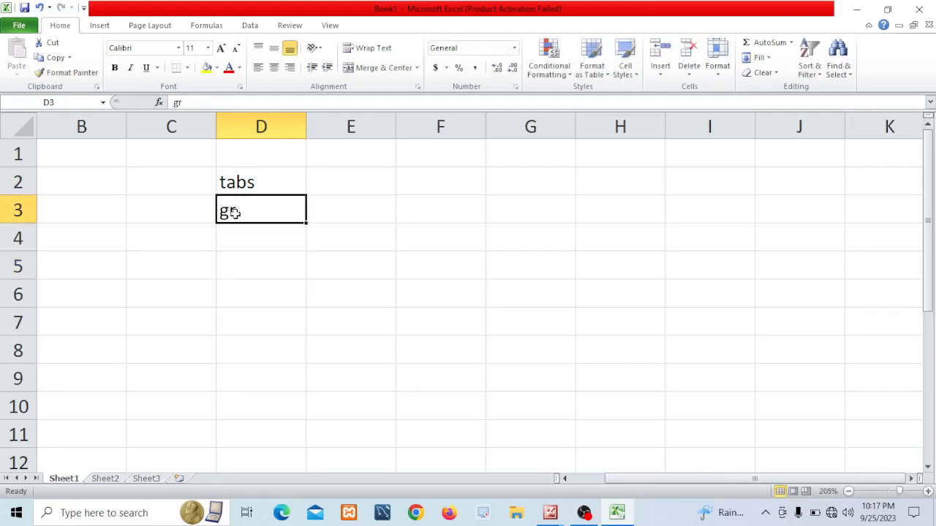
{"action": "key", "text": "Delete"}
Enter groups in cell E2
{"action": "left_click", "coordinate": [361, 185]}
{"action": "type", "text": "groups"}
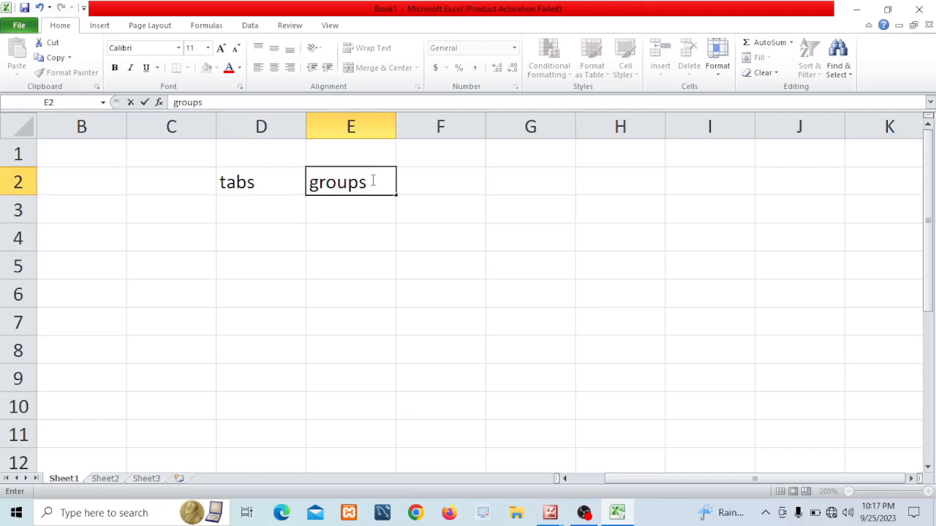
{"action": "left_click", "coordinate": [324, 292]}
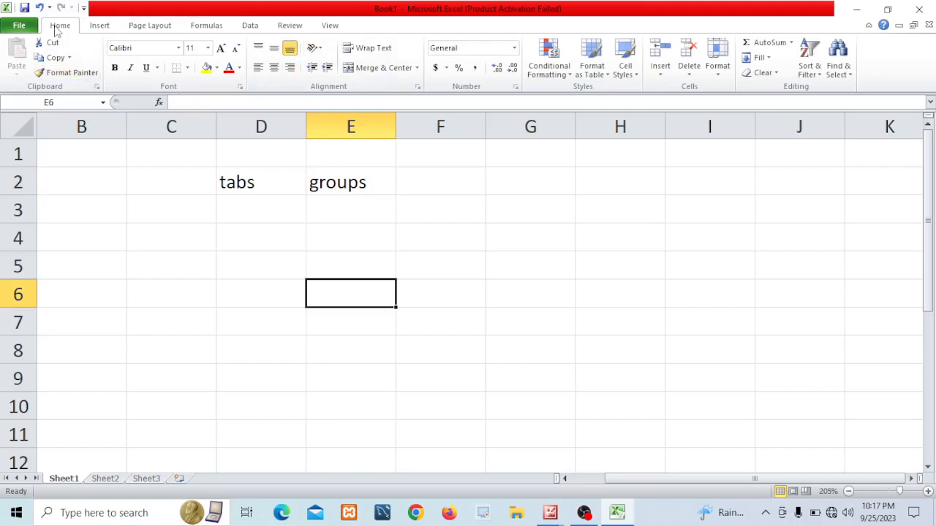
Browse the ribbon tabs from Insert through View, returning to Home, then revisit Insert, Page Layout and Formulas
{"action": "left_click", "coordinate": [101, 28]}
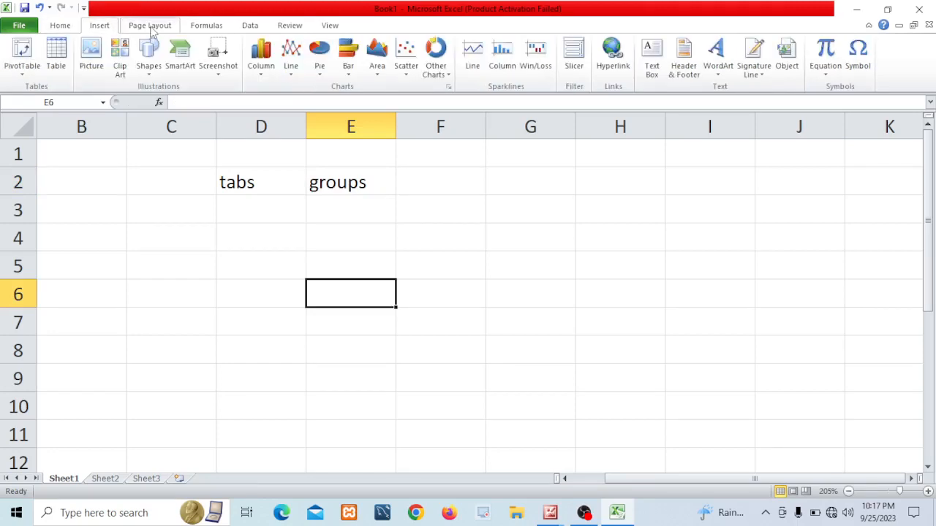
{"action": "left_click", "coordinate": [150, 26]}
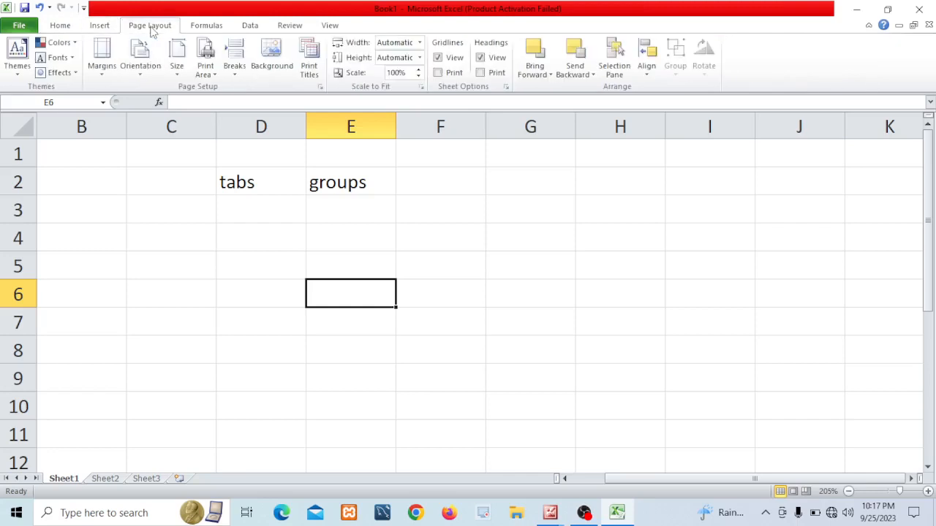
{"action": "left_click", "coordinate": [208, 26]}
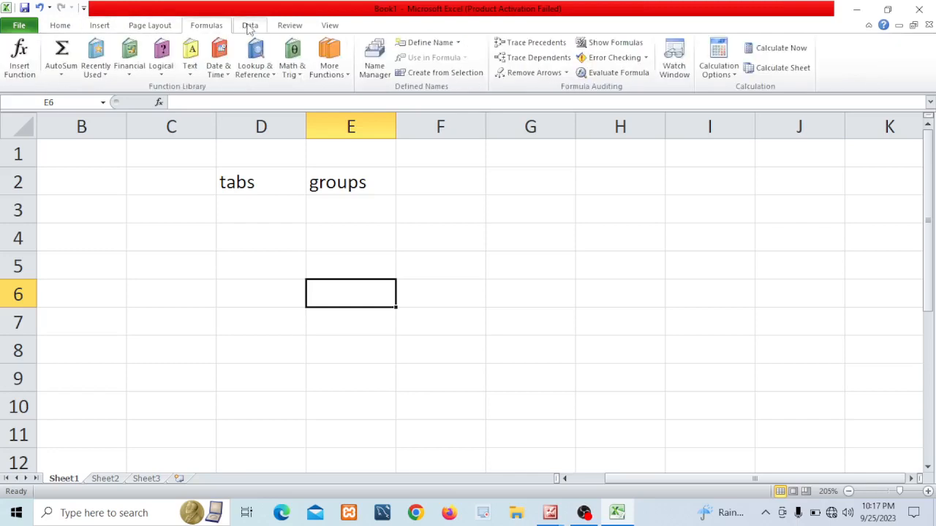
{"action": "left_click", "coordinate": [248, 27]}
{"action": "left_click", "coordinate": [296, 28]}
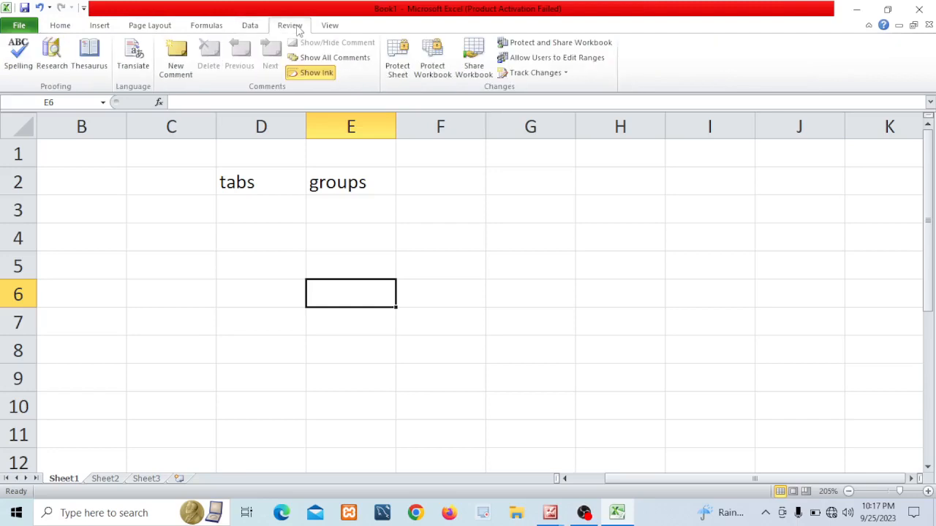
{"action": "left_click", "coordinate": [331, 27]}
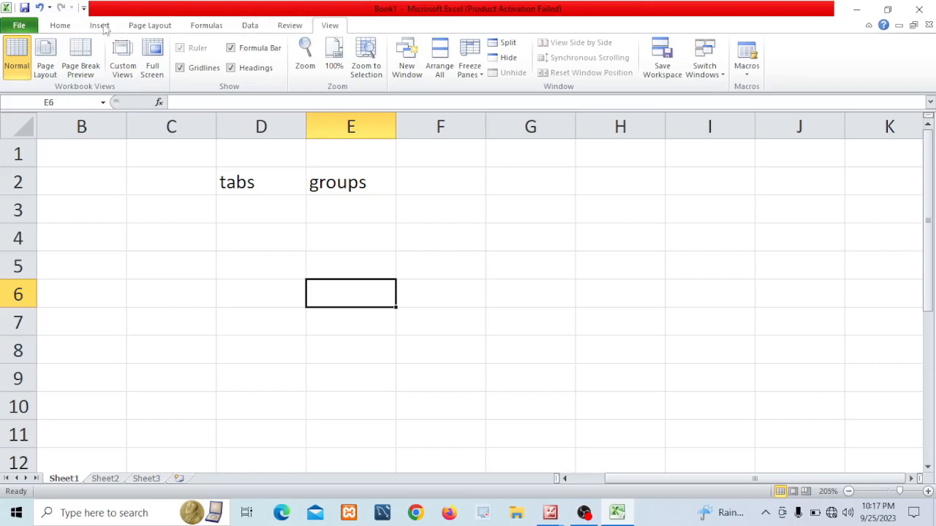
{"action": "left_click", "coordinate": [61, 28]}
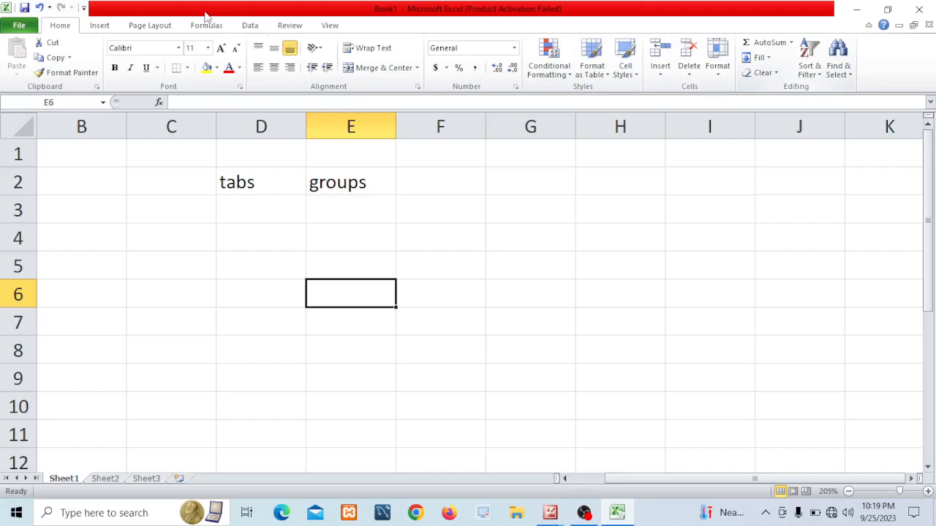
{"action": "left_click", "coordinate": [101, 27]}
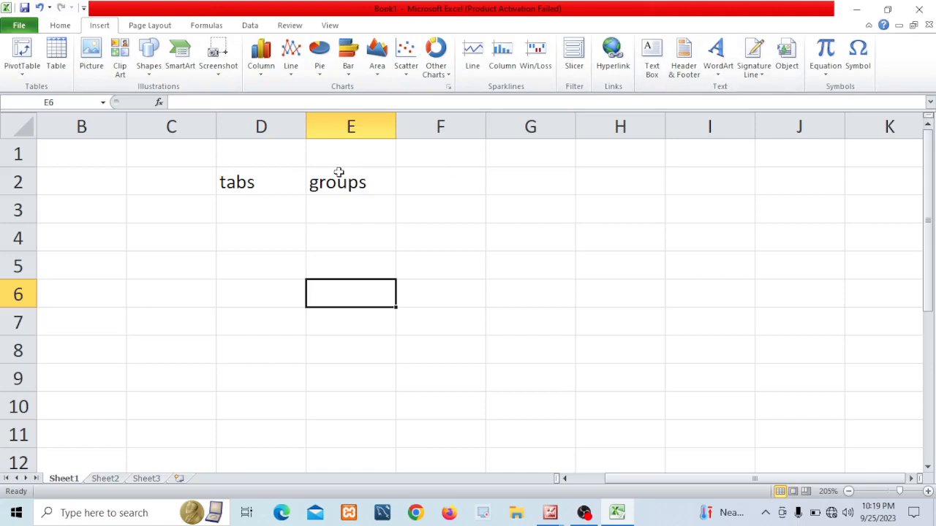
{"action": "left_click", "coordinate": [143, 30]}
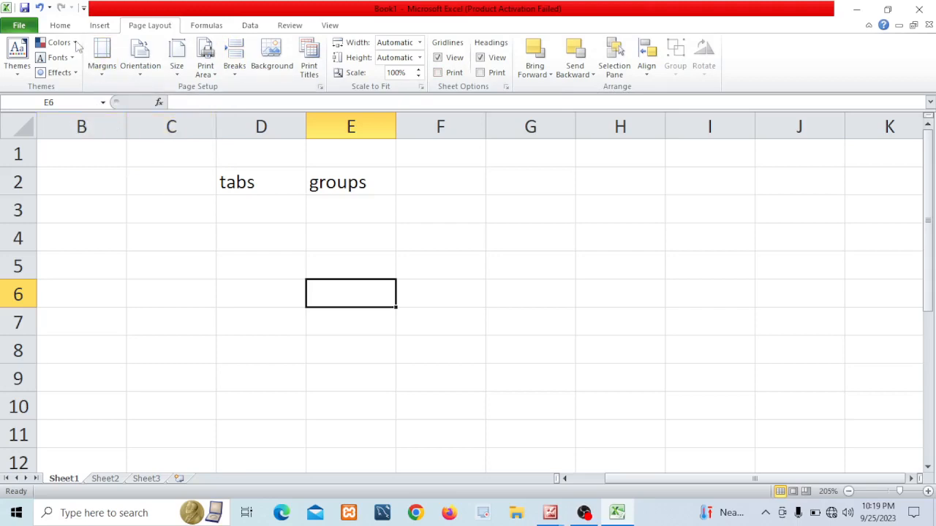
{"action": "left_click", "coordinate": [58, 27]}
{"action": "left_click", "coordinate": [98, 29]}
{"action": "left_click", "coordinate": [146, 26]}
{"action": "left_click", "coordinate": [208, 26]}
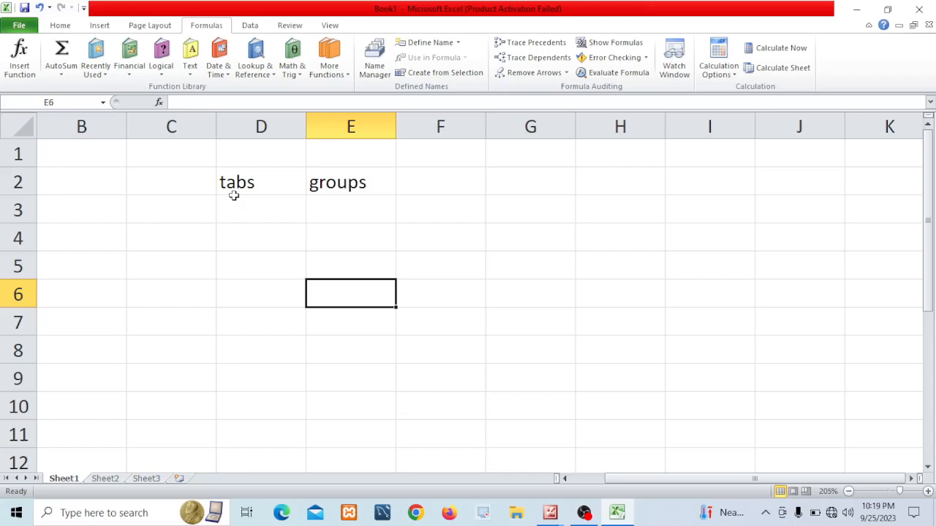
{"action": "left_click", "coordinate": [59, 25]}
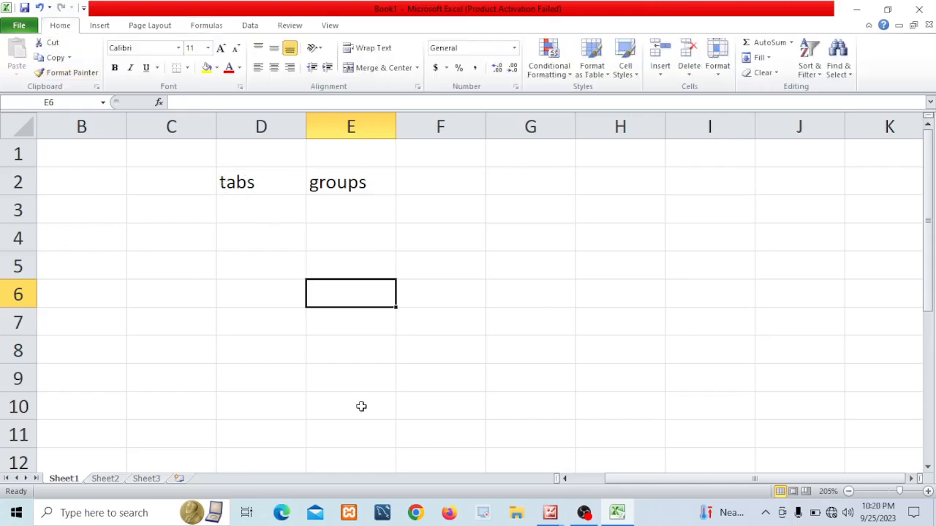
Jump to cell B1 through the Name Box, then activate the formula bar and select cell C5
{"action": "left_click", "coordinate": [60, 102]}
{"action": "type", "text": "B1"}
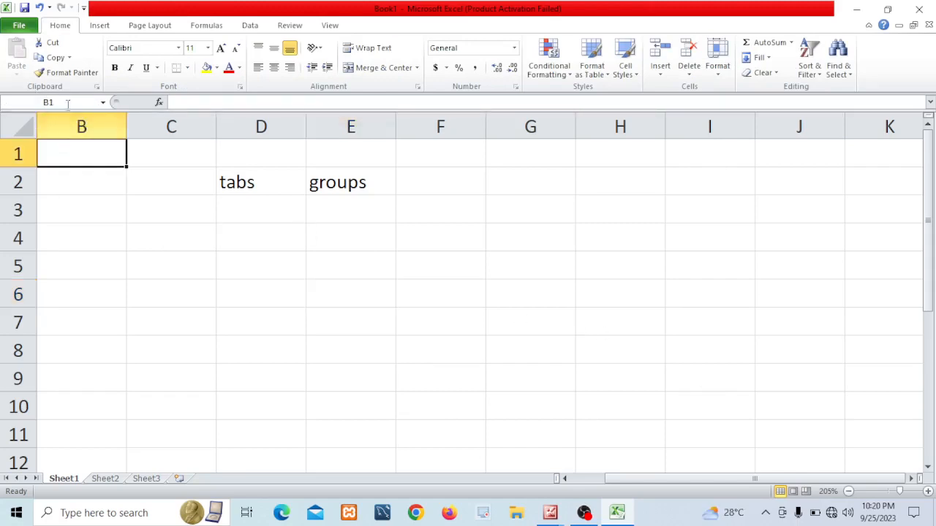
{"action": "key", "text": "Return"}
{"action": "left_click", "coordinate": [45, 102]}
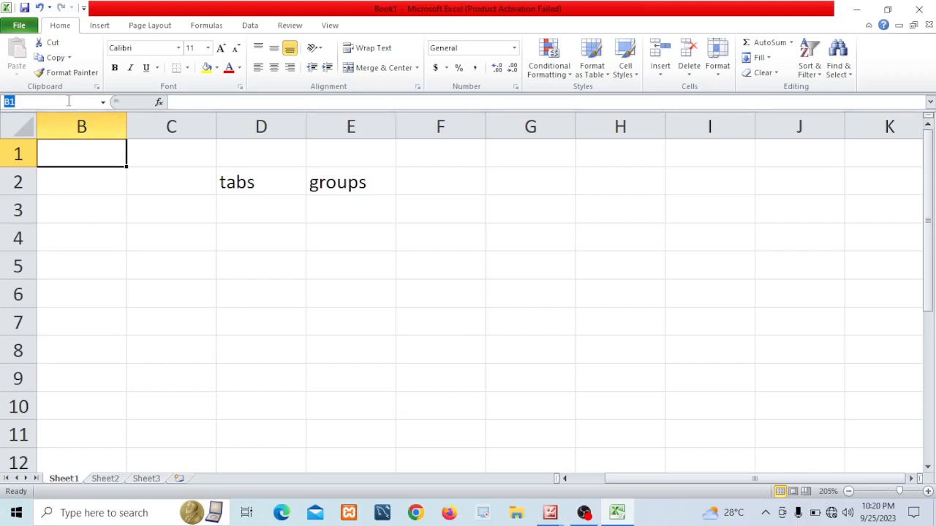
{"action": "left_click", "coordinate": [235, 102]}
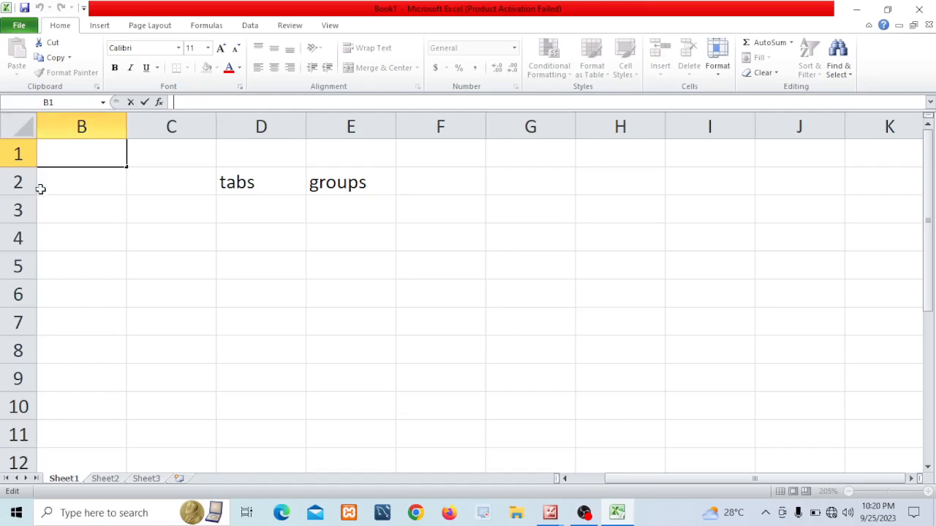
{"action": "left_click", "coordinate": [575, 479]}
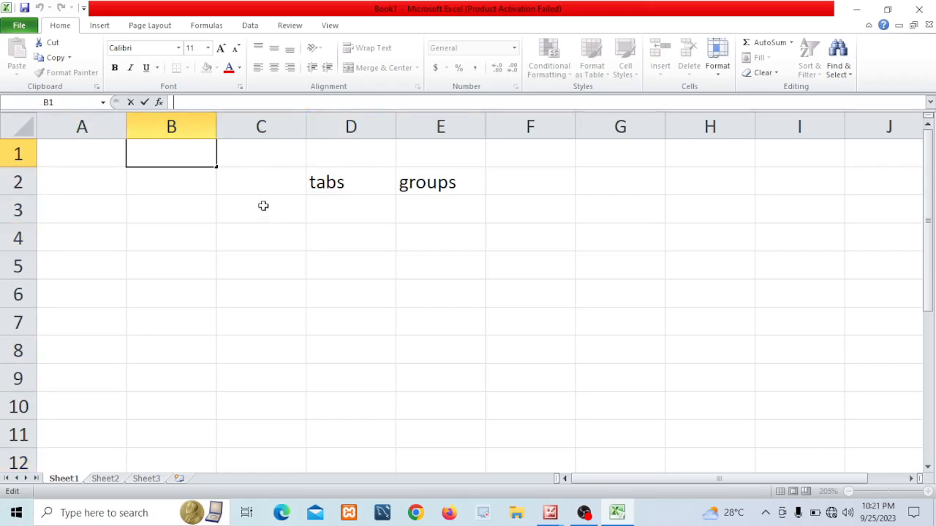
{"action": "left_click", "coordinate": [275, 254]}
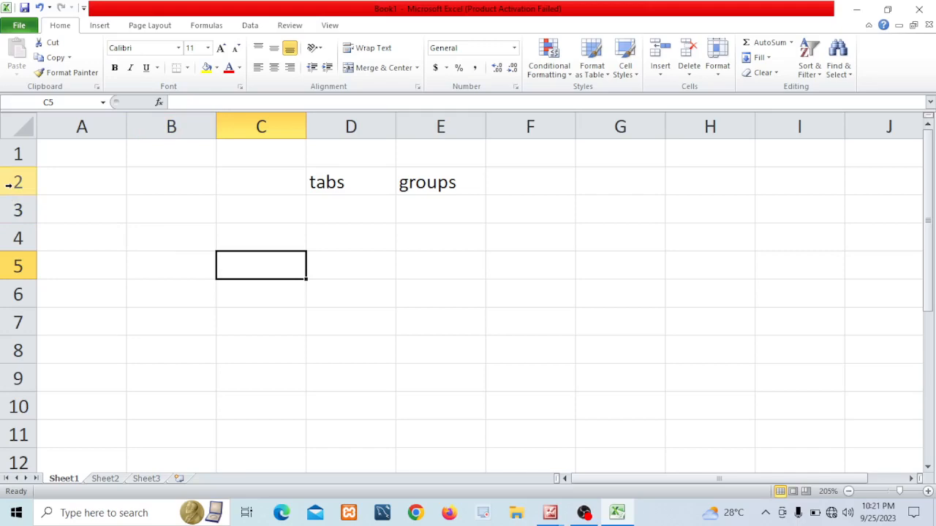
Select several individual cells one after another to show the active cell
{"action": "left_click", "coordinate": [75, 153]}
{"action": "left_click", "coordinate": [77, 176]}
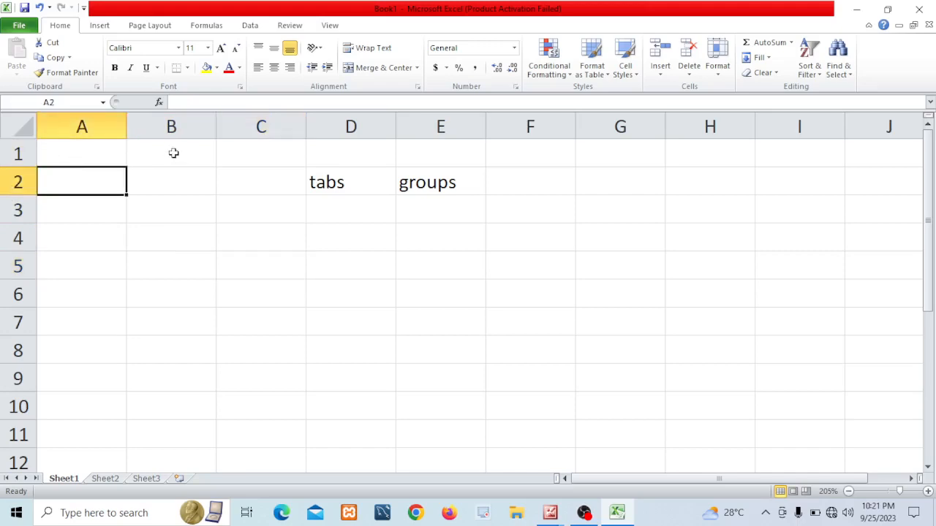
{"action": "left_click", "coordinate": [173, 172]}
{"action": "left_click", "coordinate": [268, 240]}
{"action": "left_click", "coordinate": [268, 275]}
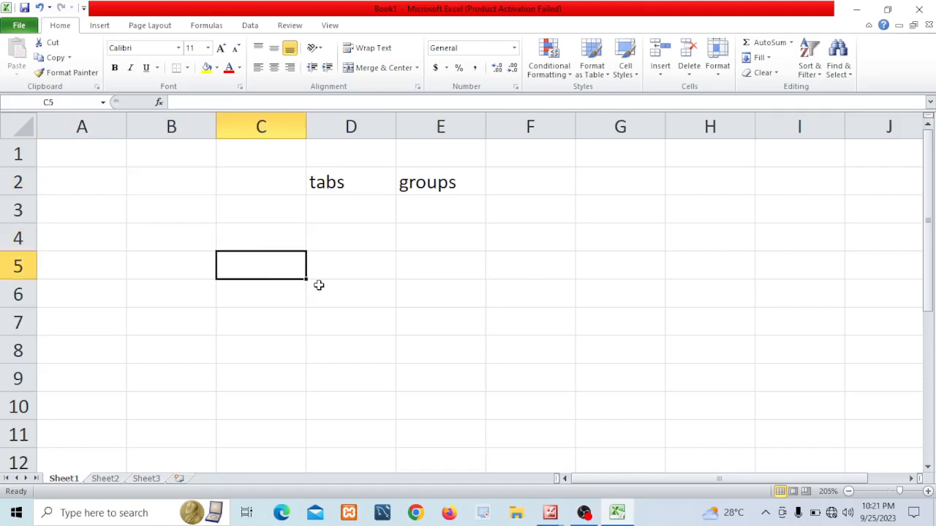
Enter cell in cell D4
{"action": "left_click", "coordinate": [351, 240]}
{"action": "type", "text": "cell"}
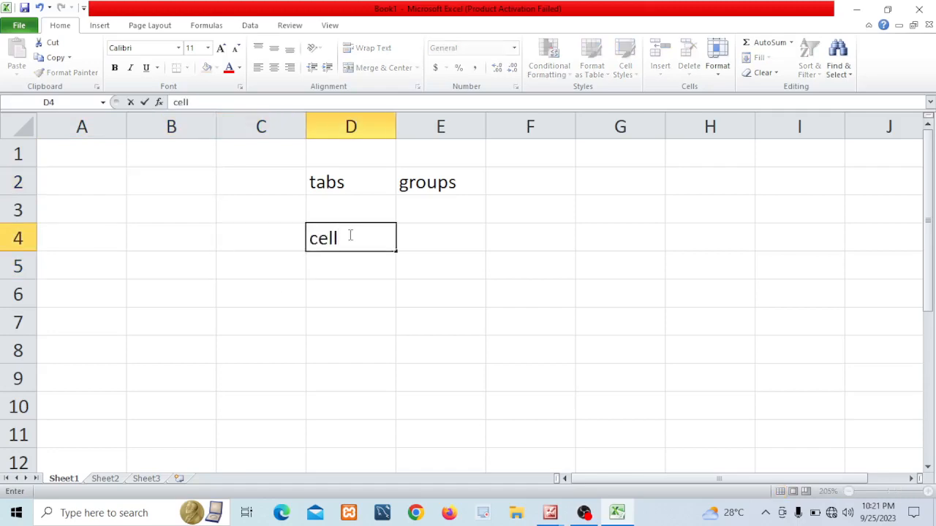
{"action": "left_click", "coordinate": [210, 228]}
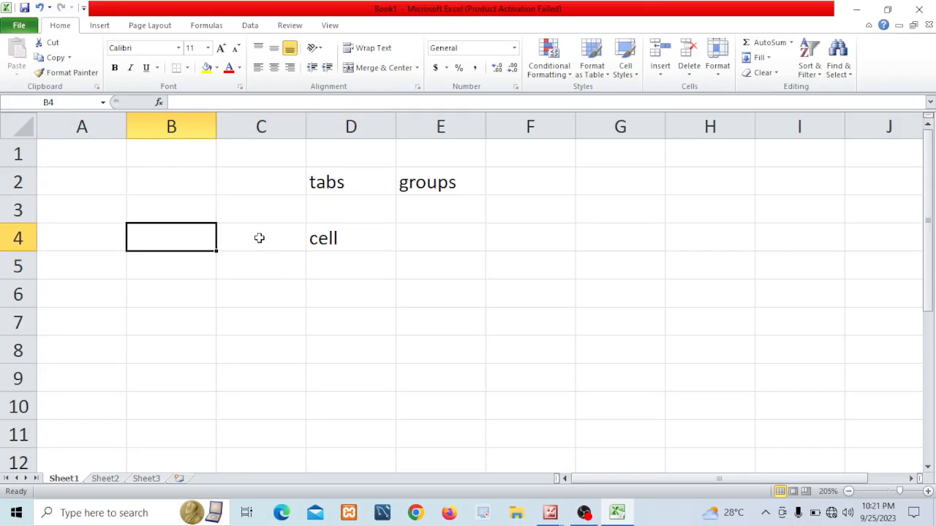
Select columns A through F one at a time by their column headings
{"action": "left_click", "coordinate": [82, 126]}
{"action": "left_click", "coordinate": [156, 123]}
{"action": "left_click", "coordinate": [264, 123]}
{"action": "left_click", "coordinate": [349, 125]}
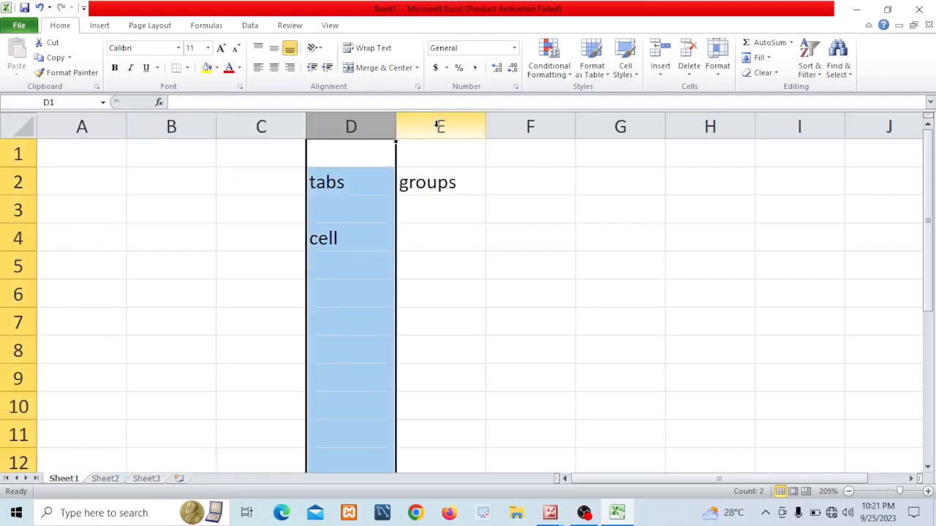
{"action": "left_click", "coordinate": [439, 125]}
{"action": "left_click", "coordinate": [519, 124]}
Select rows 1 to 4 one at a time by their row headings, then rows 1 to 3 again
{"action": "left_click", "coordinate": [15, 155]}
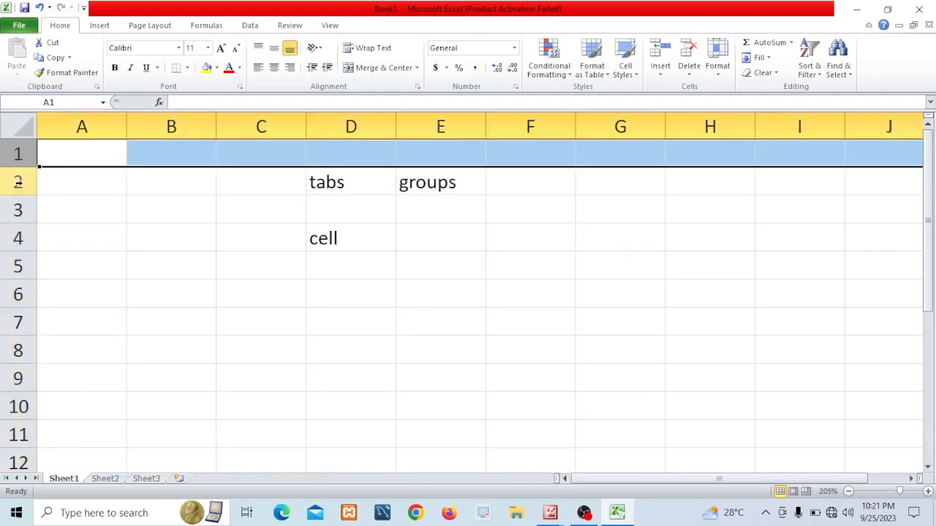
{"action": "left_click", "coordinate": [14, 183]}
{"action": "left_click", "coordinate": [11, 210]}
{"action": "left_click", "coordinate": [15, 238]}
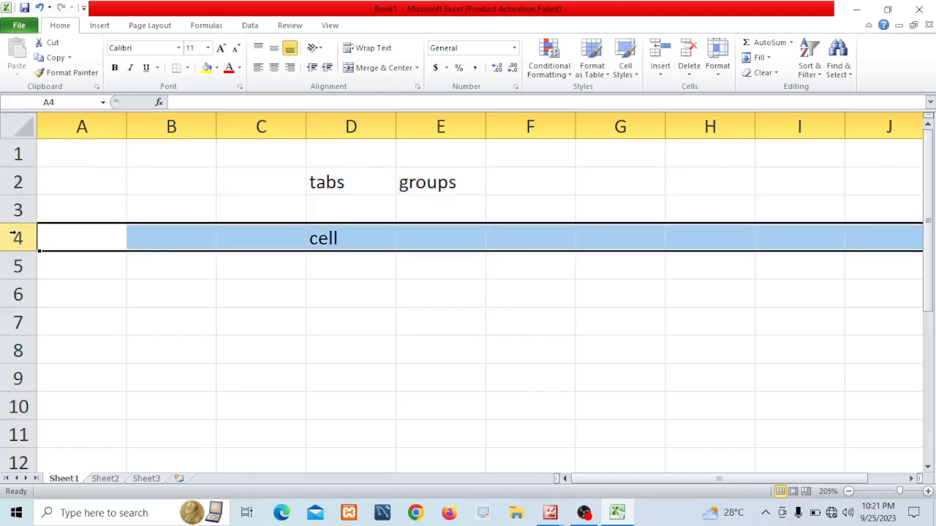
{"action": "left_click", "coordinate": [20, 153]}
{"action": "left_click", "coordinate": [18, 183]}
{"action": "left_click", "coordinate": [18, 209]}
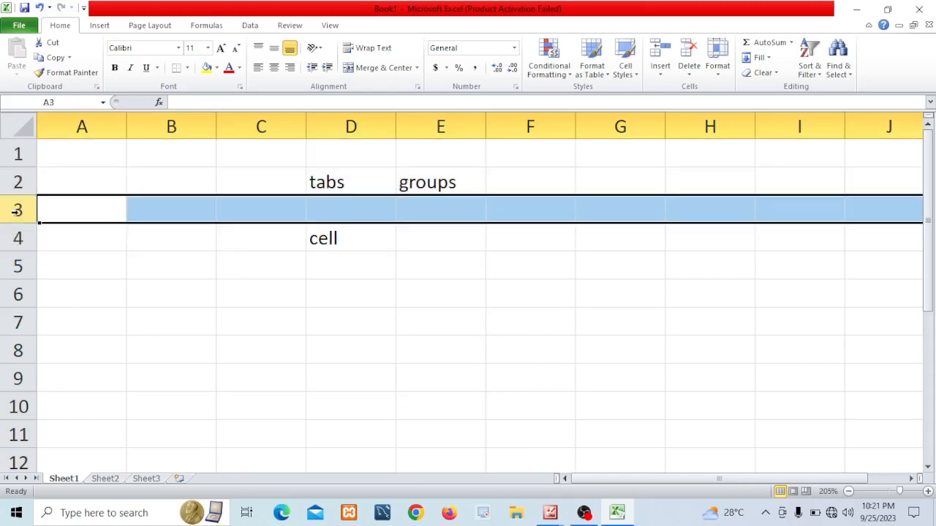
Select columns A and C, cell D6, row 2, and then cells B5 and B4
{"action": "left_click", "coordinate": [91, 125]}
{"action": "left_click", "coordinate": [251, 124]}
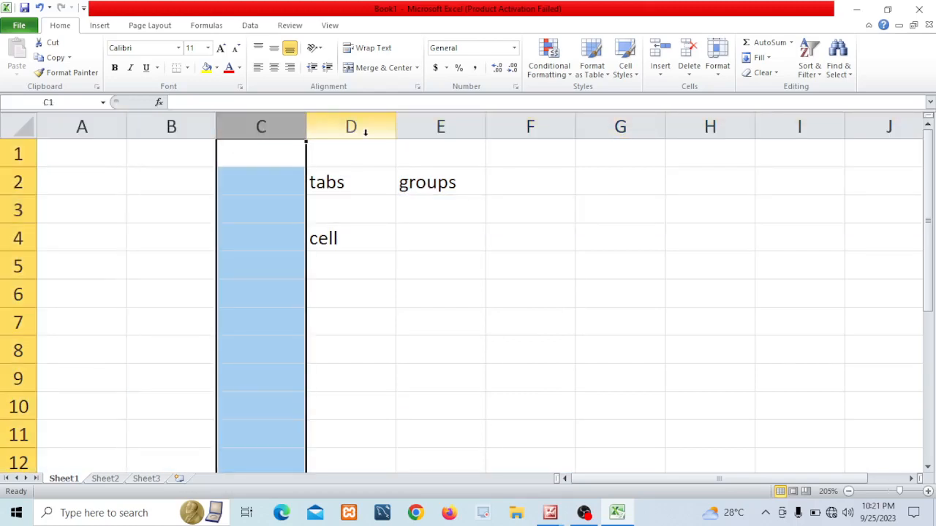
{"action": "left_click", "coordinate": [334, 307]}
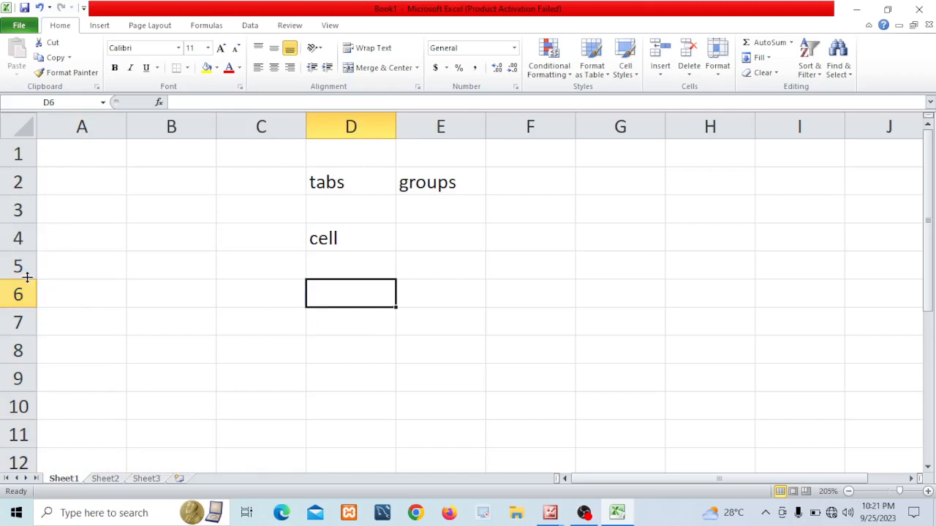
{"action": "left_click", "coordinate": [14, 182]}
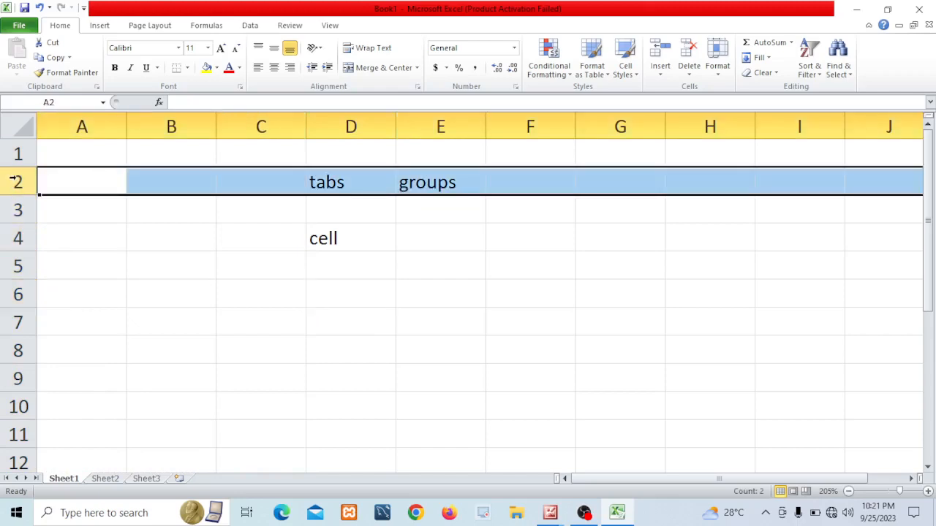
{"action": "left_click", "coordinate": [154, 180]}
{"action": "left_click", "coordinate": [151, 257]}
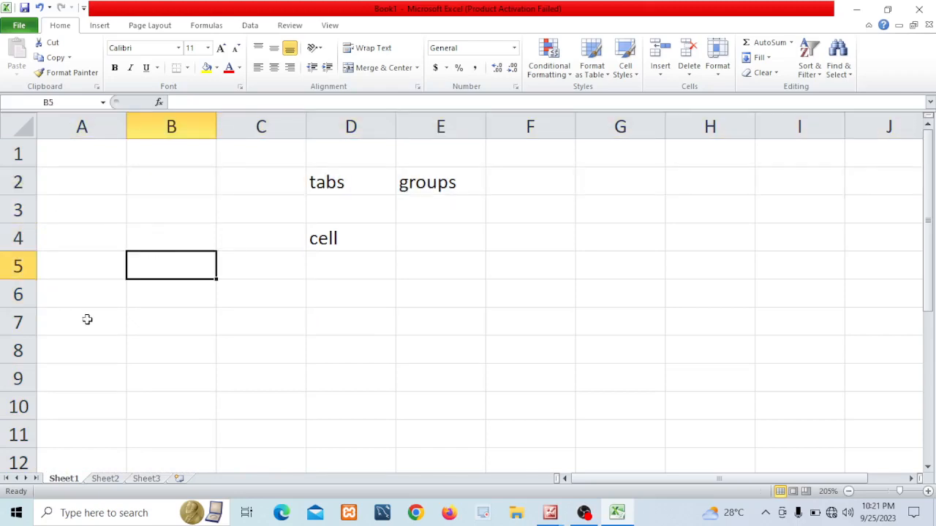
{"action": "left_click", "coordinate": [103, 217]}
{"action": "left_click", "coordinate": [150, 249]}
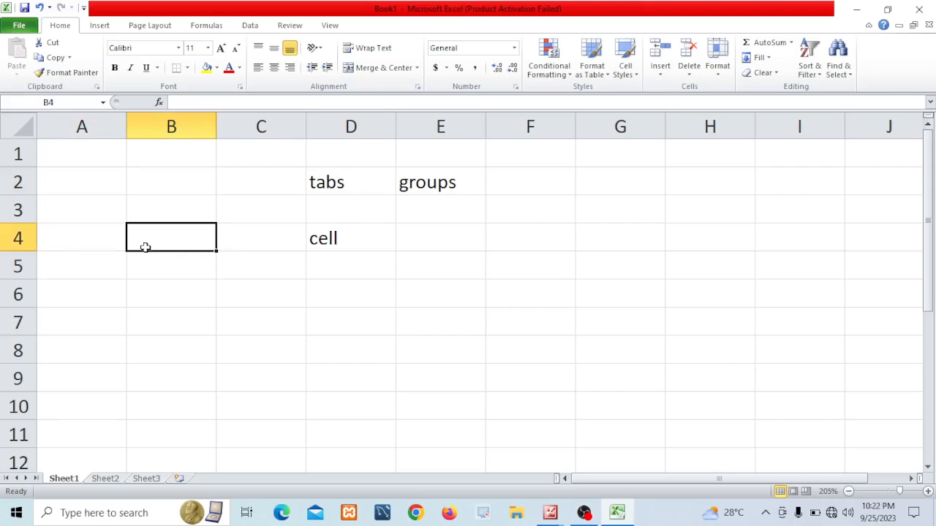
Select column A and row 3, then cells C6, B4, G7, E7 and C7 in turn
{"action": "left_click", "coordinate": [85, 126]}
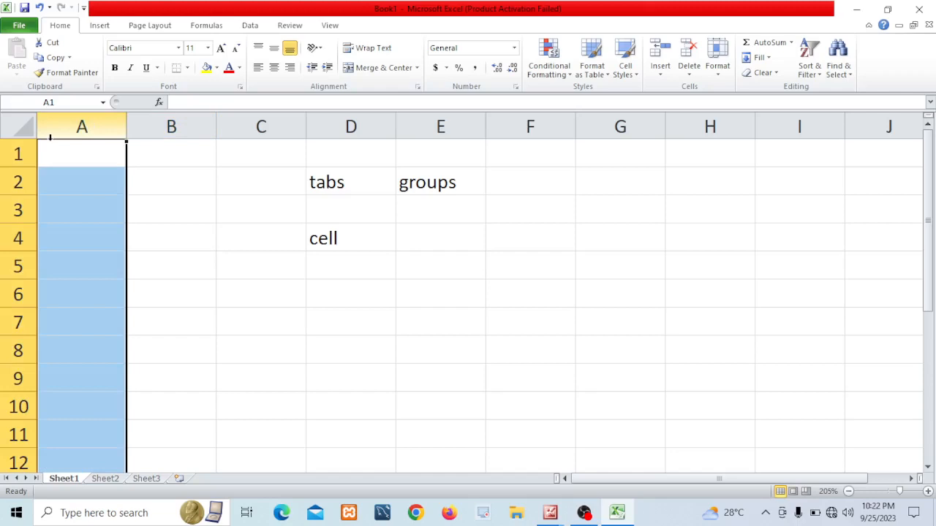
{"action": "left_click", "coordinate": [12, 206]}
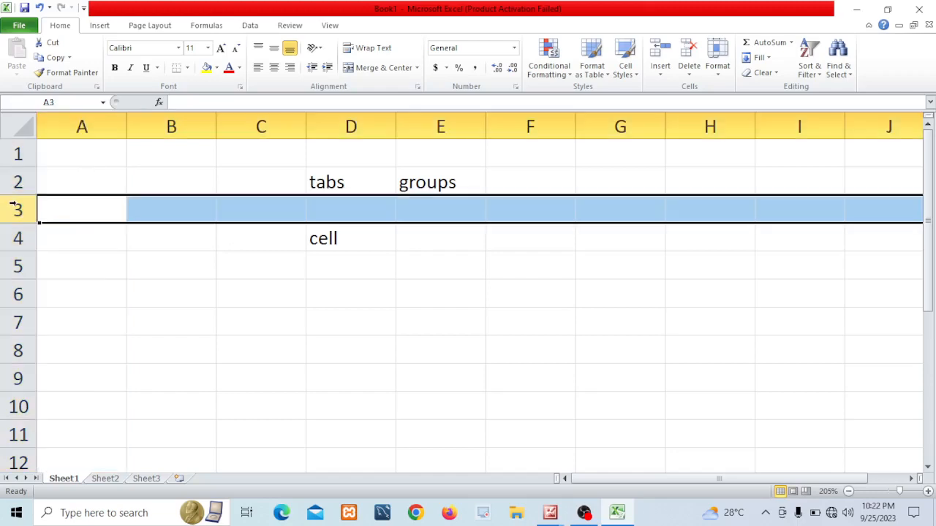
{"action": "left_click", "coordinate": [232, 288]}
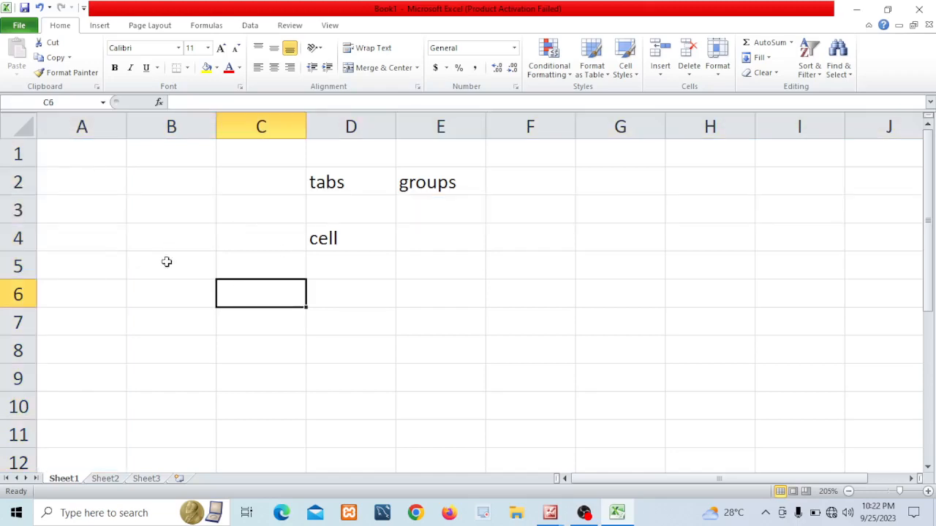
{"action": "left_click", "coordinate": [185, 241]}
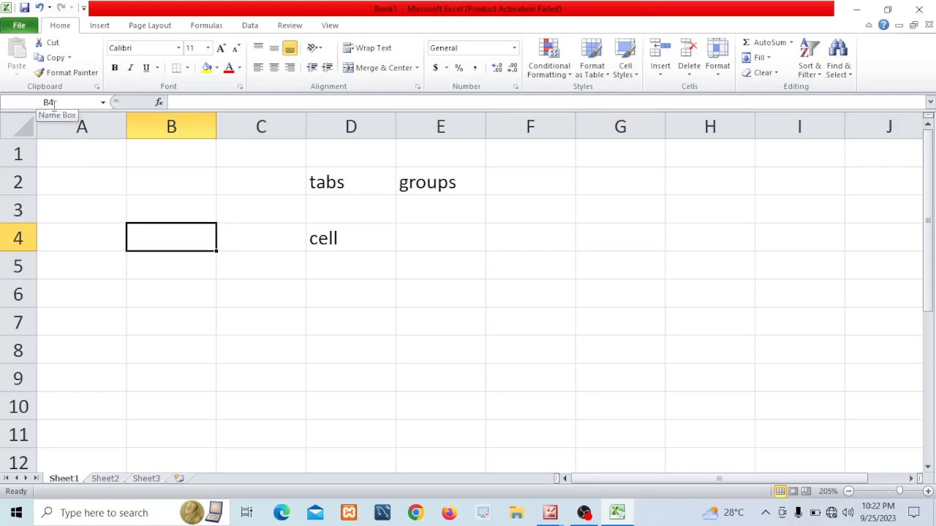
{"action": "left_click", "coordinate": [634, 322]}
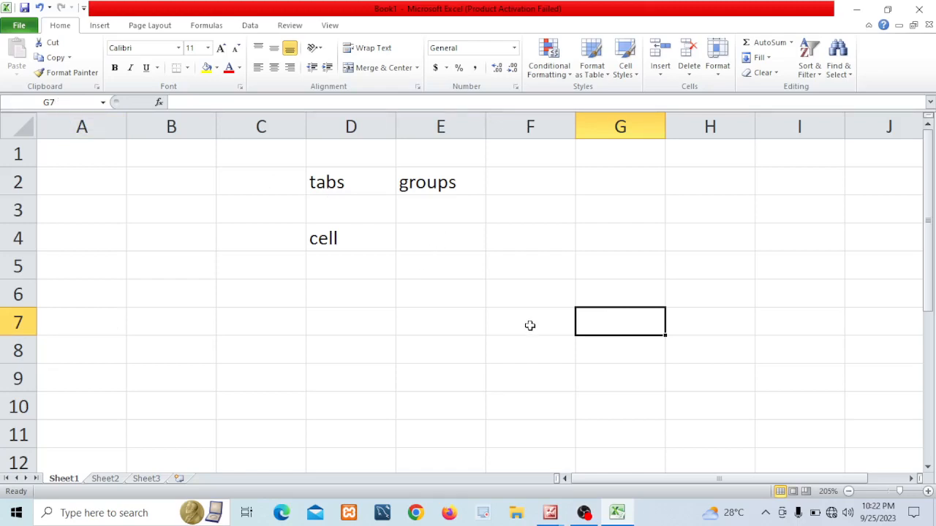
{"action": "left_click", "coordinate": [290, 302]}
{"action": "left_click", "coordinate": [466, 316]}
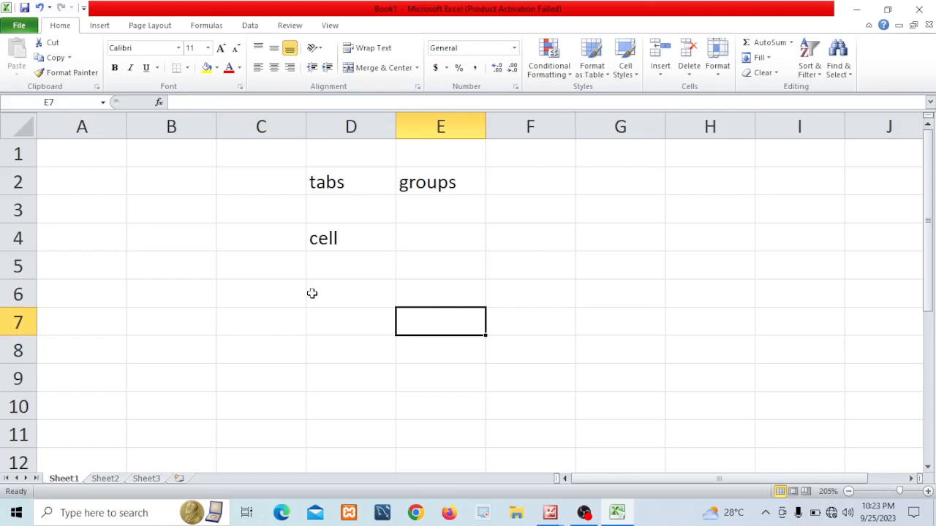
{"action": "left_click", "coordinate": [268, 313]}
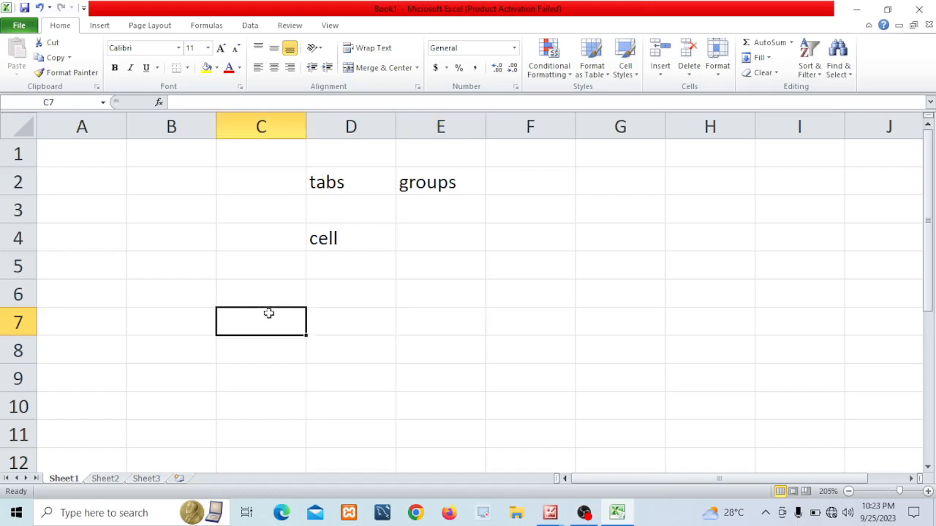
Enter 50 in cell B3
{"action": "left_click", "coordinate": [351, 284]}
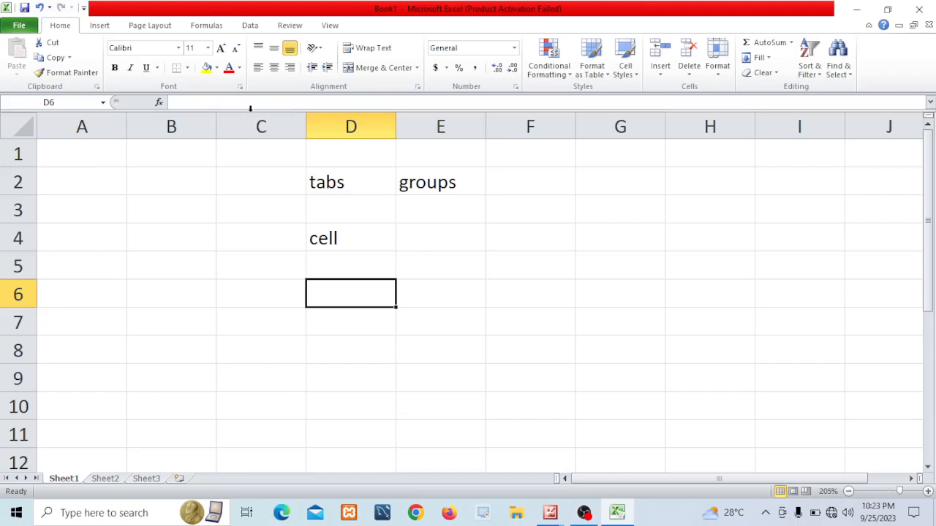
{"action": "left_click", "coordinate": [155, 211]}
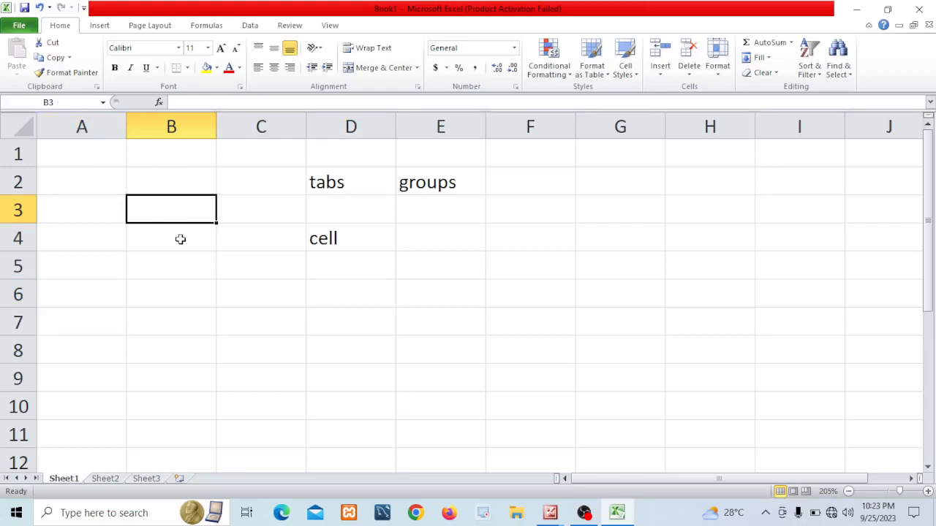
{"action": "type", "text": "50"}
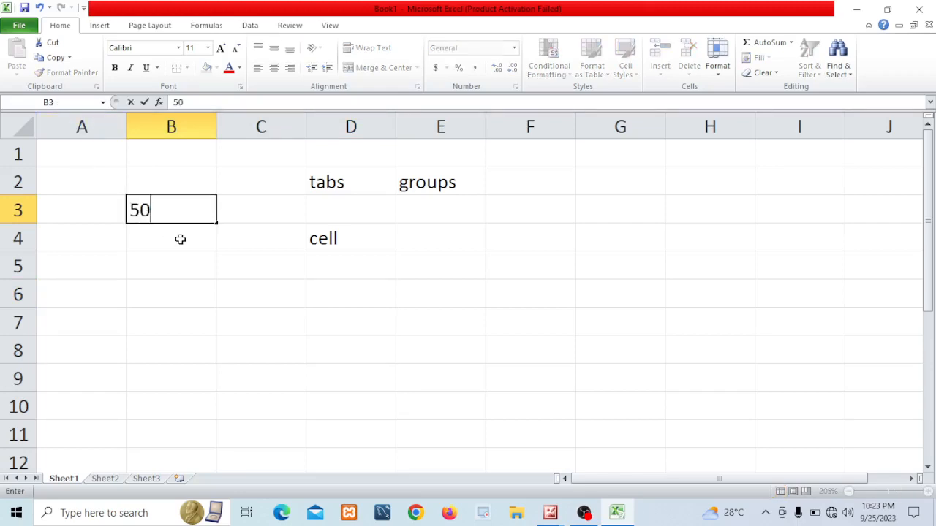
{"action": "key", "text": "Return"}
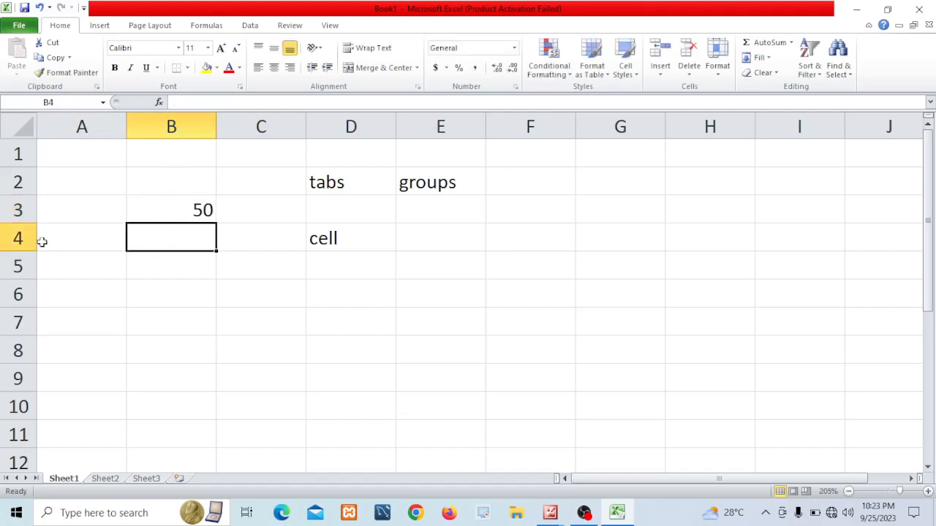
Enter 20 in cell B4
{"action": "type", "text": "20"}
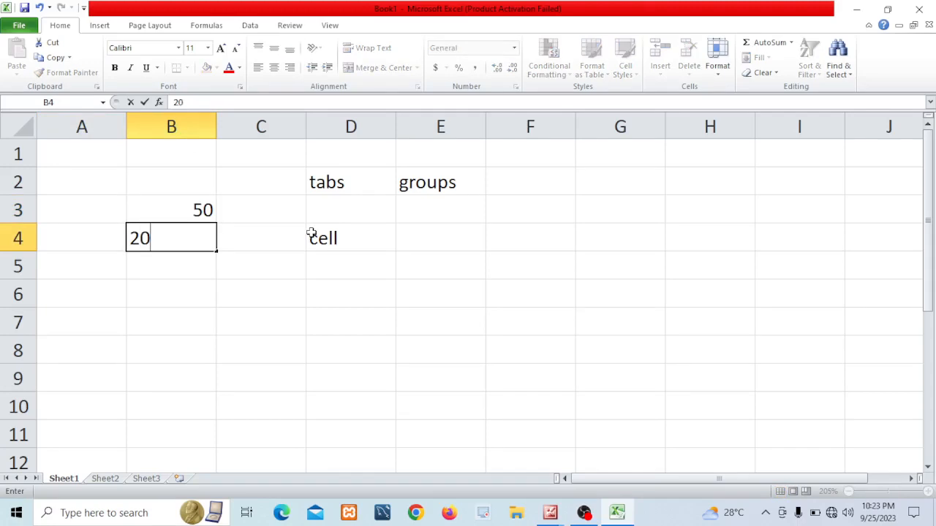
{"action": "left_click", "coordinate": [199, 266]}
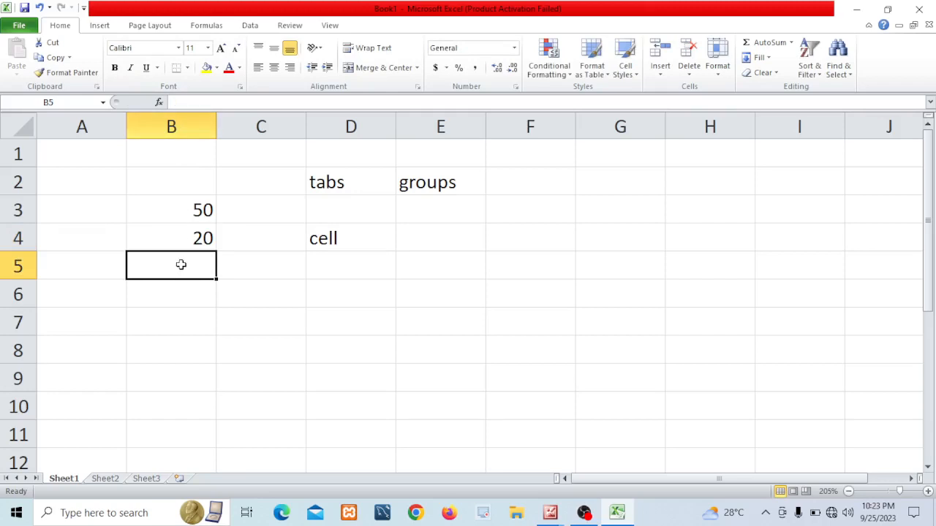
Total B3 and B4 in cell B5 with AutoSum, then clear cell B5
{"action": "left_click", "coordinate": [764, 45]}
{"action": "key", "text": "Return"}
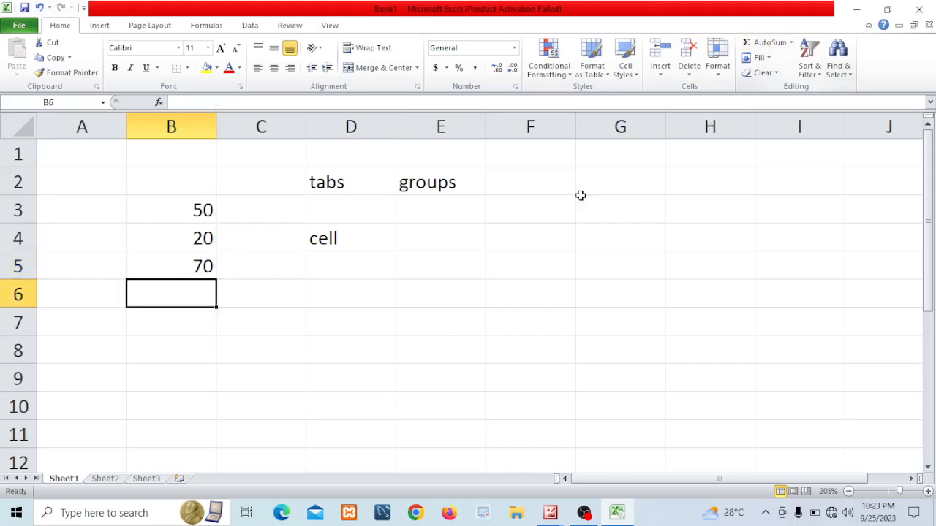
{"action": "left_click", "coordinate": [199, 268]}
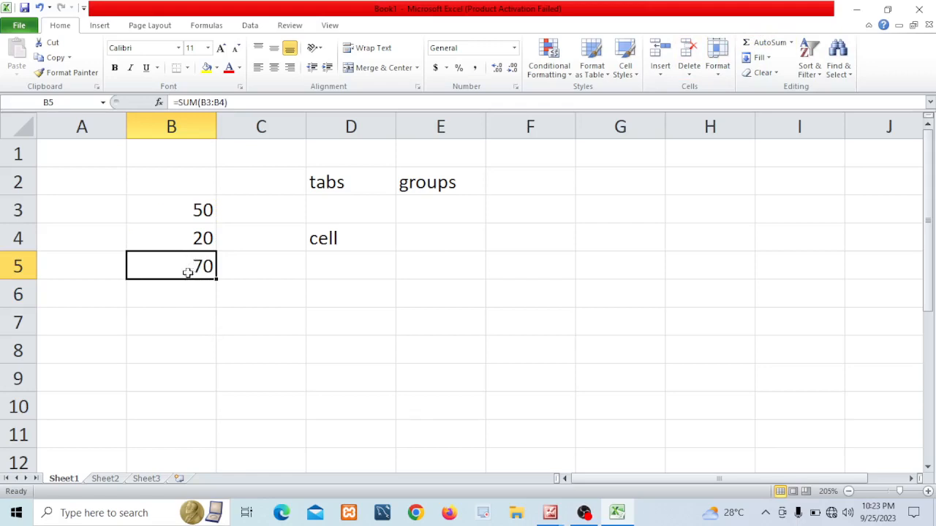
{"action": "left_click", "coordinate": [237, 232]}
{"action": "left_click", "coordinate": [184, 212]}
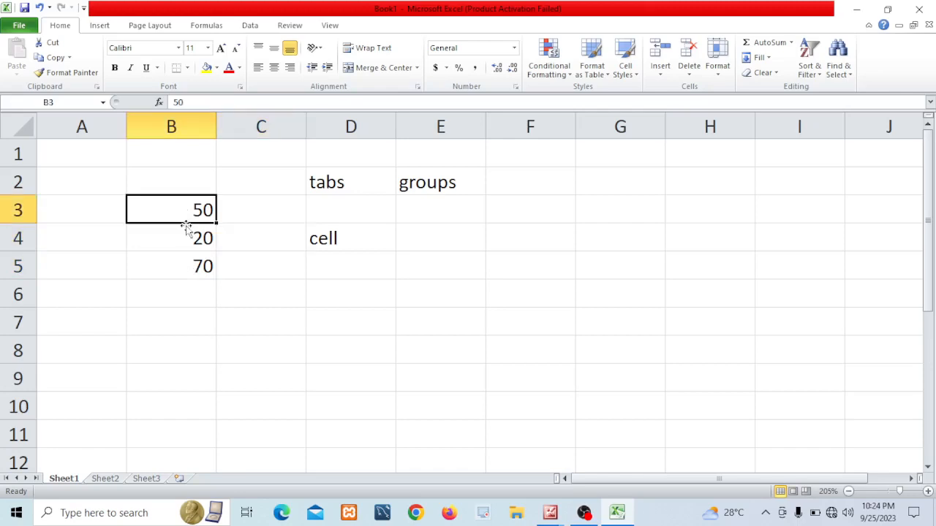
{"action": "left_click", "coordinate": [188, 270]}
{"action": "key", "text": "Delete"}
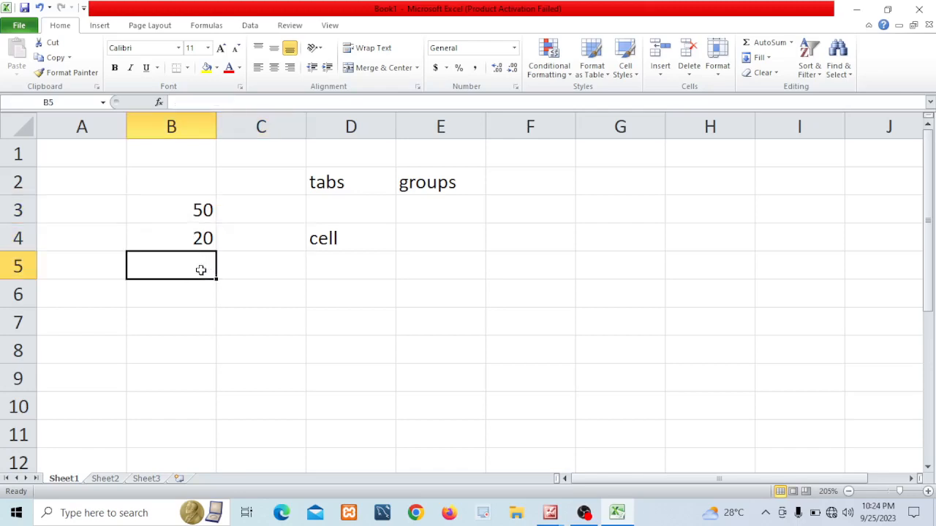
Enter the formula =B3+B4 in cell B5 by pointing at cells B3 and B4
{"action": "type", "text": "="}
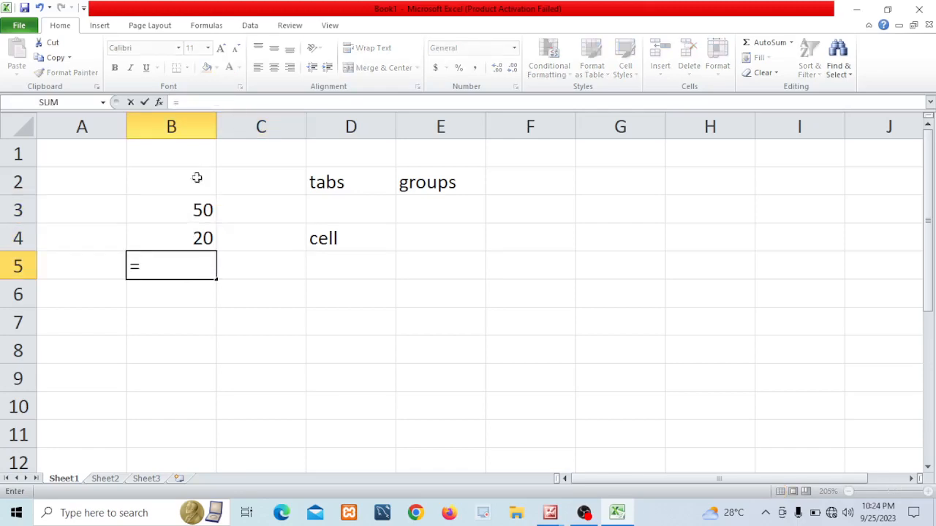
{"action": "left_click", "coordinate": [176, 210]}
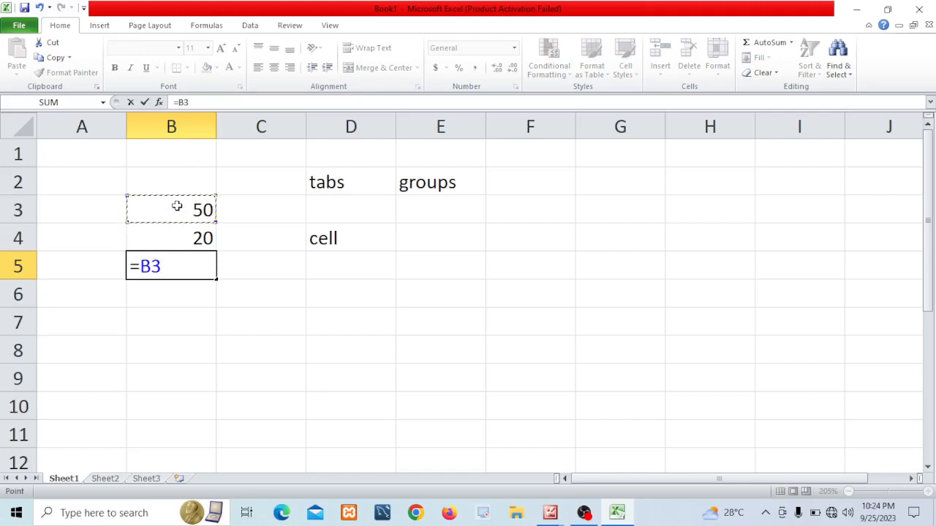
{"action": "type", "text": "+"}
{"action": "left_click", "coordinate": [179, 237]}
{"action": "key", "text": "Return"}
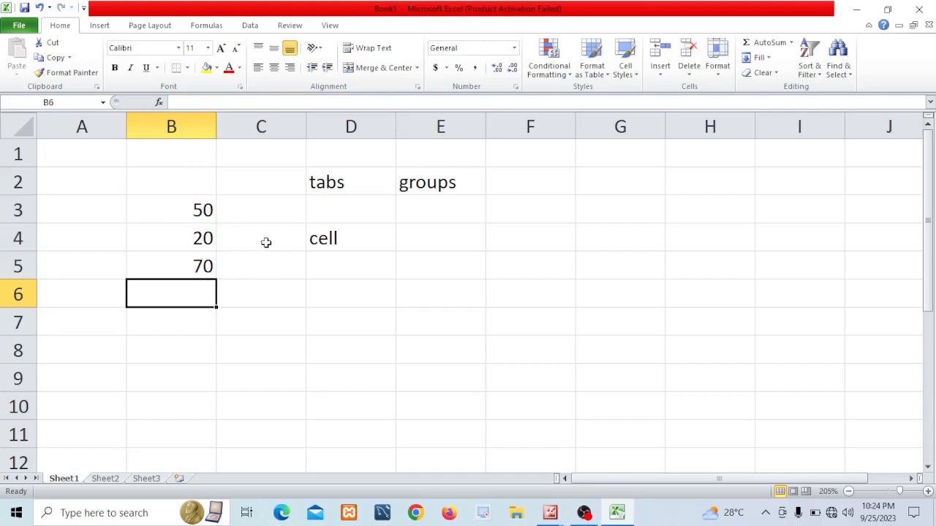
Select cells B5, B4, B3, B4 and B5 in turn to compare their values and formula
{"action": "left_click", "coordinate": [193, 263]}
{"action": "left_click", "coordinate": [194, 242]}
{"action": "left_click", "coordinate": [199, 211]}
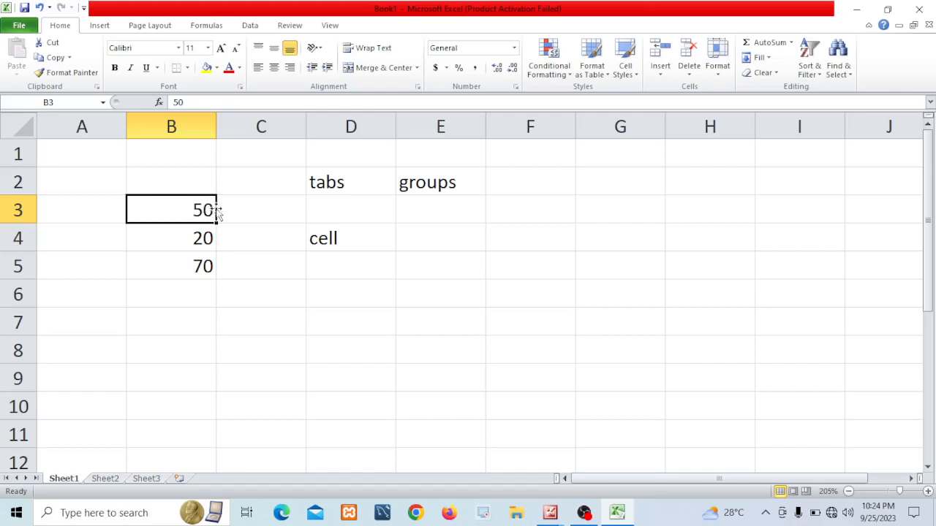
{"action": "left_click", "coordinate": [196, 238]}
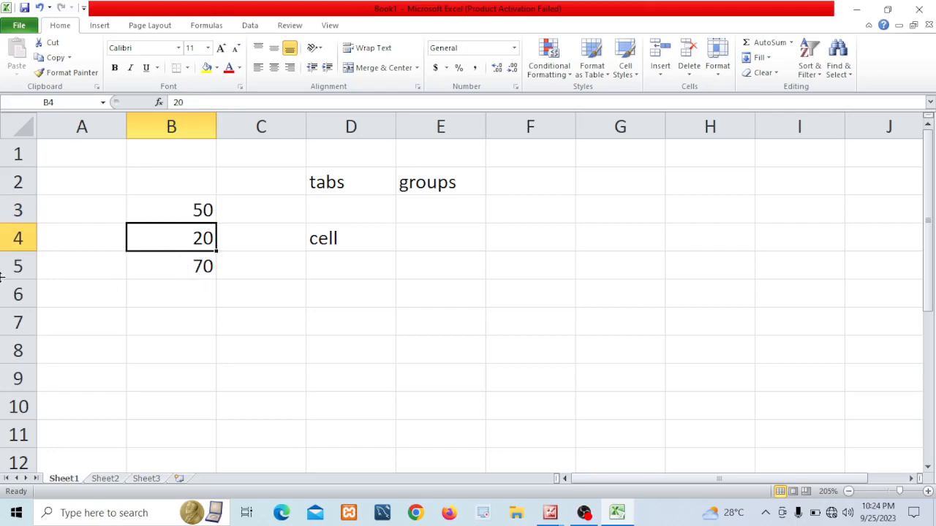
{"action": "left_click", "coordinate": [195, 266]}
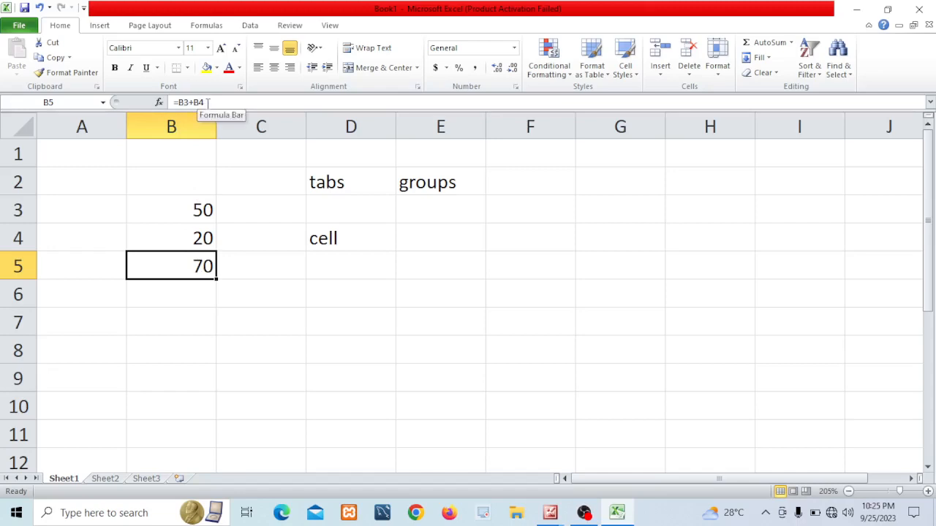
Enter the label sheet tab in cell B11
{"action": "left_click", "coordinate": [297, 309]}
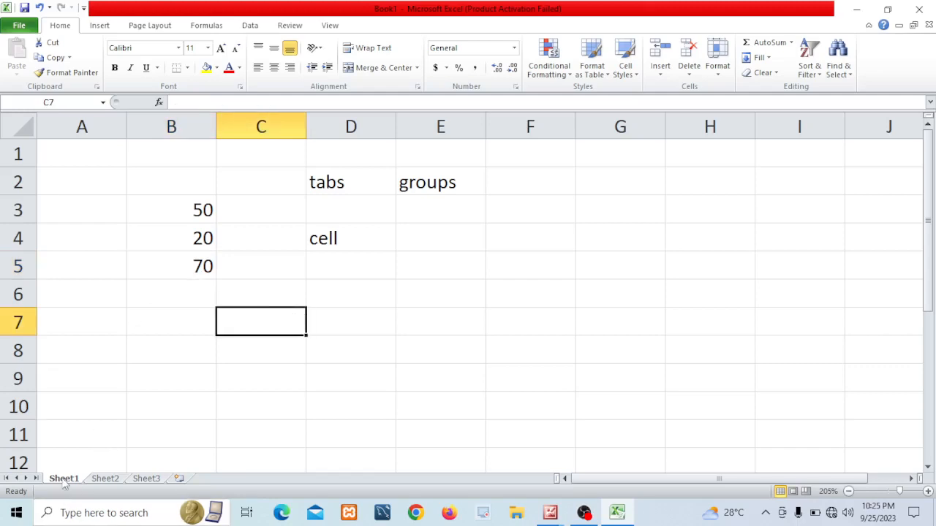
{"action": "left_click", "coordinate": [150, 427]}
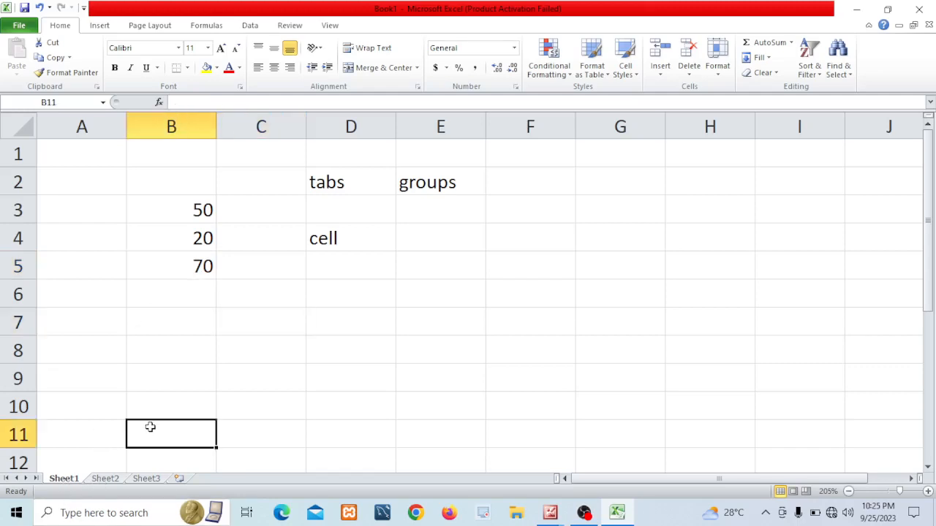
{"action": "type", "text": "sheet tab"}
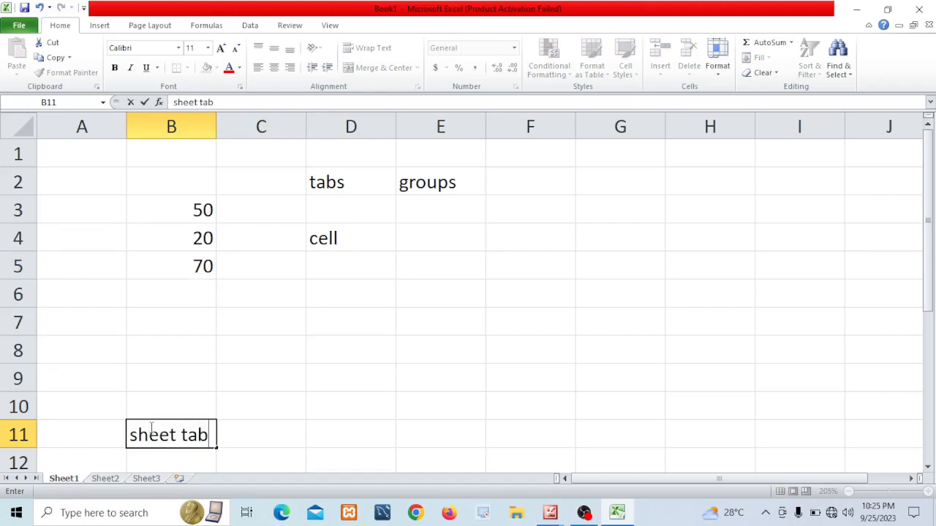
{"action": "left_click", "coordinate": [253, 442]}
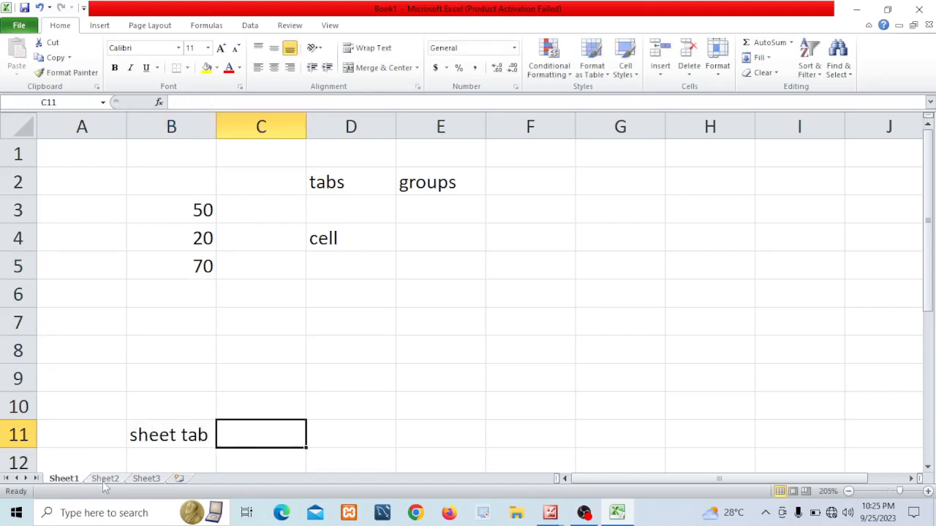
Switch between the Sheet2, Sheet3 and Sheet1 worksheets
{"action": "left_click", "coordinate": [106, 479]}
{"action": "left_click", "coordinate": [146, 479]}
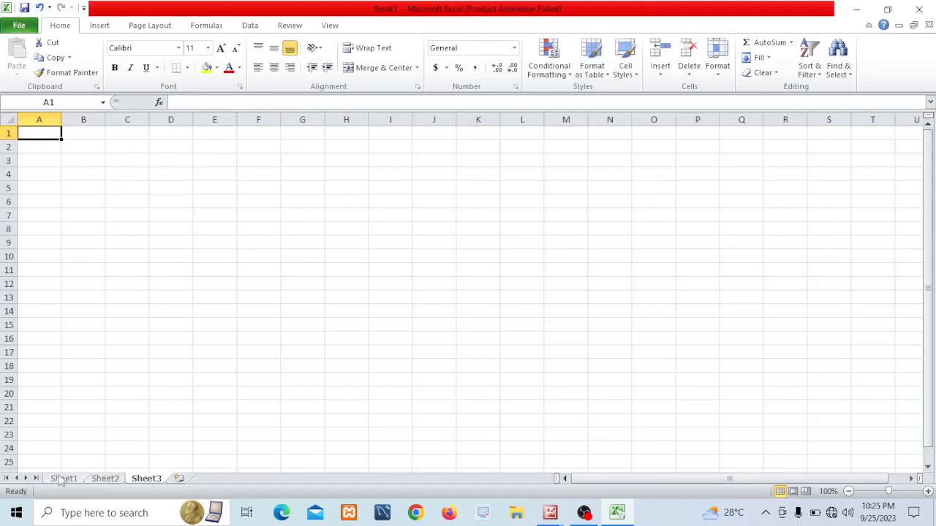
{"action": "left_click", "coordinate": [63, 480]}
{"action": "left_click", "coordinate": [107, 480]}
{"action": "left_click", "coordinate": [144, 480]}
Insert two new worksheets and return to Sheet1
{"action": "left_click", "coordinate": [179, 479]}
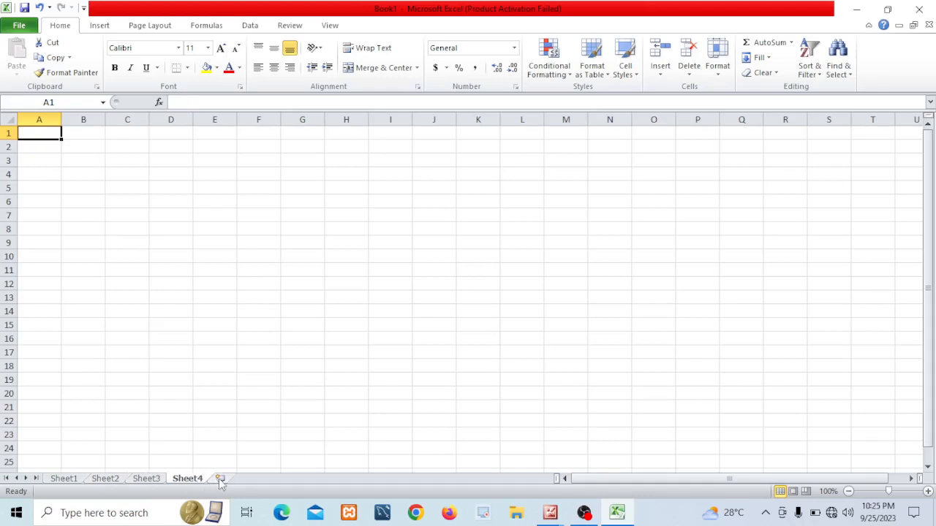
{"action": "left_click", "coordinate": [219, 479]}
{"action": "left_click", "coordinate": [64, 479]}
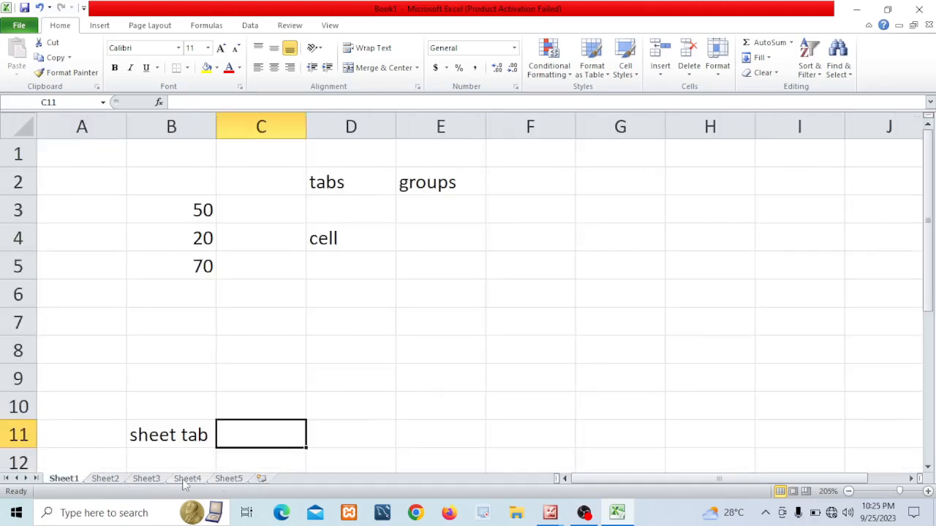
View the sheet in Page Layout view, scrolling through the page, then return to Normal view
{"action": "left_click", "coordinate": [384, 379]}
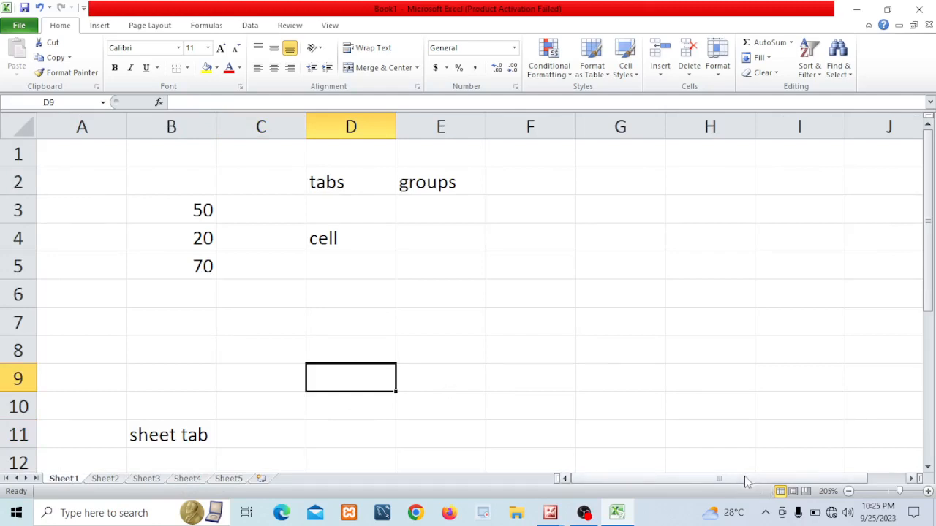
{"action": "mouse_move", "coordinate": [752, 482]}
{"action": "left_mouse_down"}
{"action": "mouse_move", "coordinate": [808, 480]}
{"action": "mouse_move", "coordinate": [769, 480]}
{"action": "left_mouse_up"}
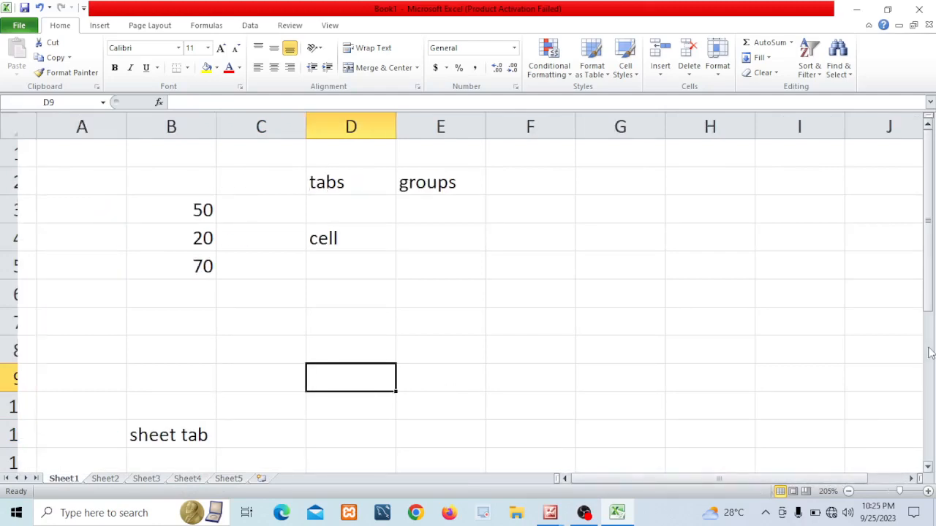
{"action": "mouse_move", "coordinate": [930, 304]}
{"action": "left_mouse_down"}
{"action": "mouse_move", "coordinate": [930, 313]}
{"action": "mouse_move", "coordinate": [930, 304]}
{"action": "left_mouse_up"}
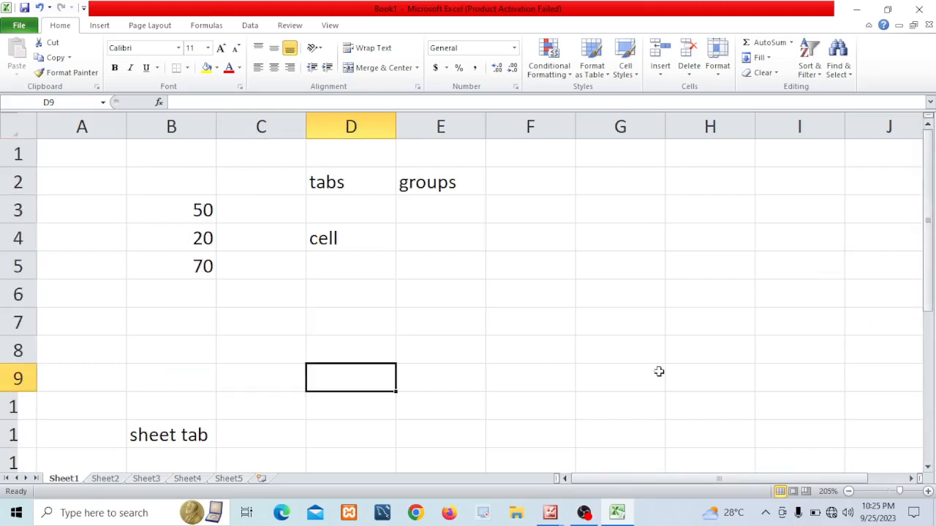
{"action": "left_click", "coordinate": [792, 491]}
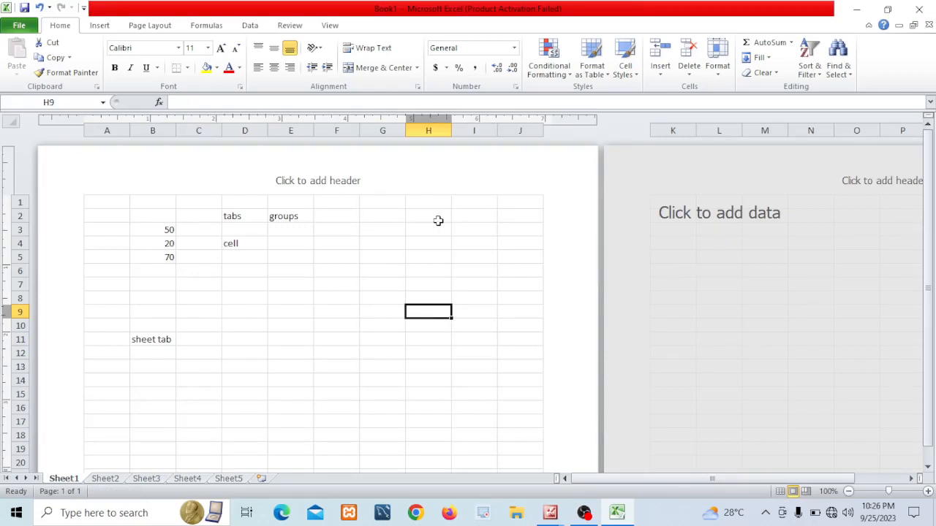
{"action": "scroll", "coordinate": [452, 414], "scroll_direction": "down", "scroll_amount": 3}
{"action": "scroll", "coordinate": [452, 414], "scroll_direction": "down", "scroll_amount": 8}
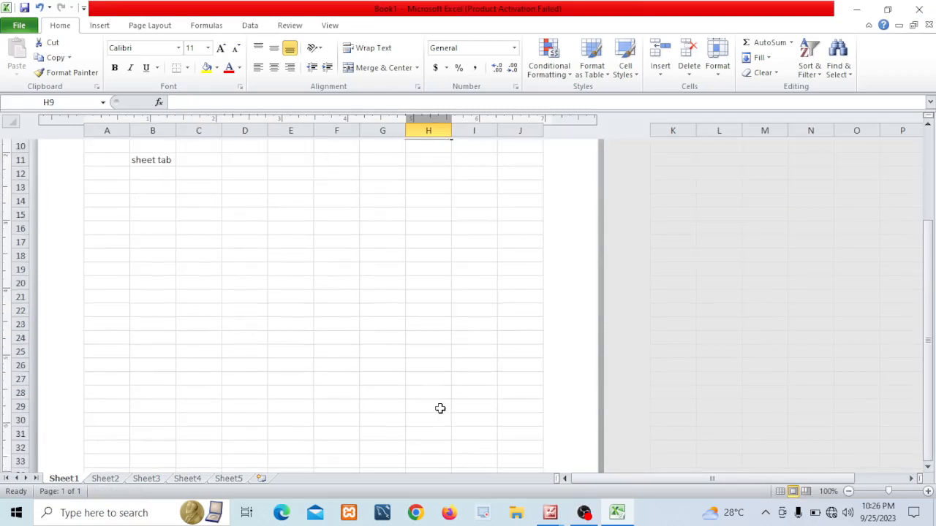
{"action": "scroll", "coordinate": [426, 400], "scroll_direction": "up", "scroll_amount": 8}
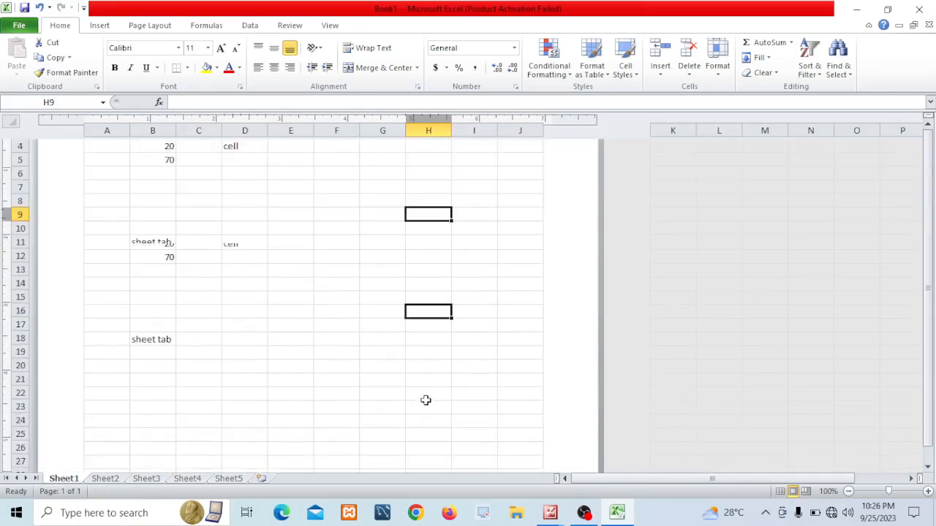
{"action": "scroll", "coordinate": [425, 400], "scroll_direction": "up", "scroll_amount": 1}
{"action": "scroll", "coordinate": [427, 400], "scroll_direction": "down", "scroll_amount": 2}
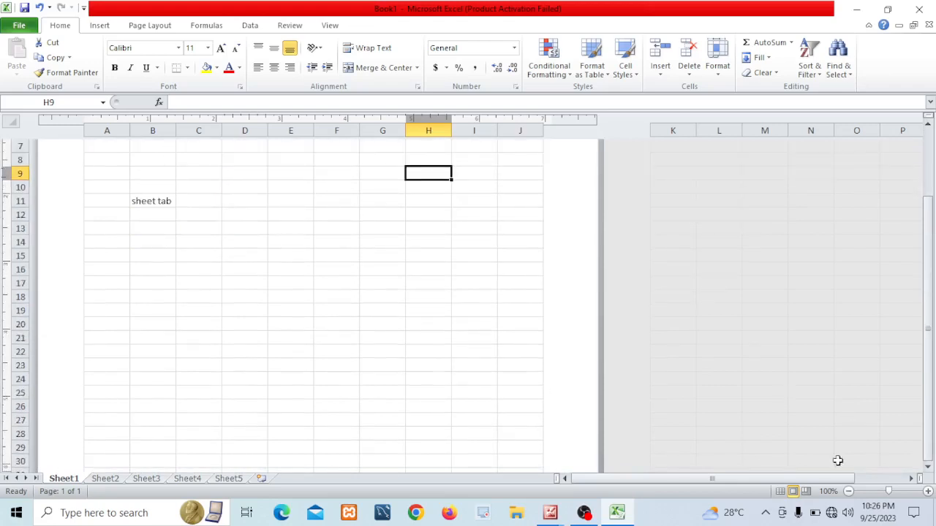
{"action": "left_click", "coordinate": [781, 493]}
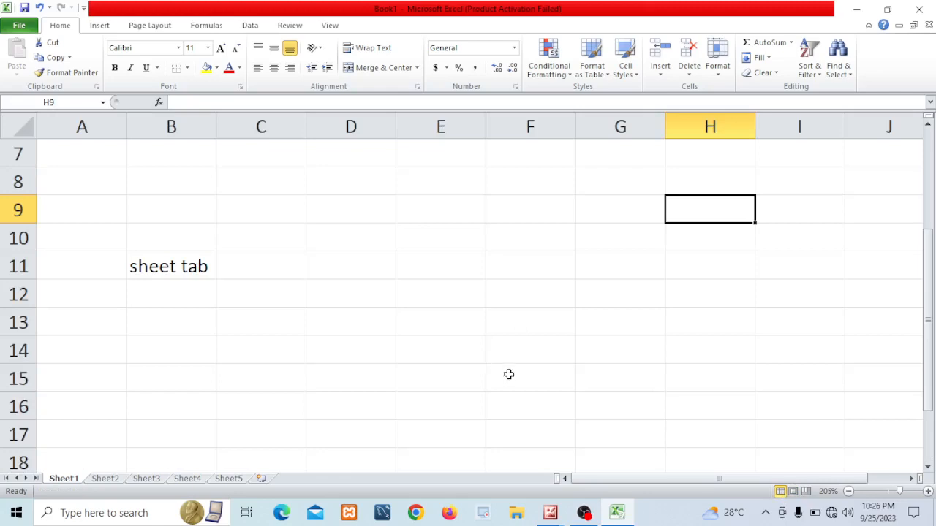
Try Page Break Preview, dismiss its welcome dialog, then return to Normal view zoomed to 289%
{"action": "left_click", "coordinate": [808, 494]}
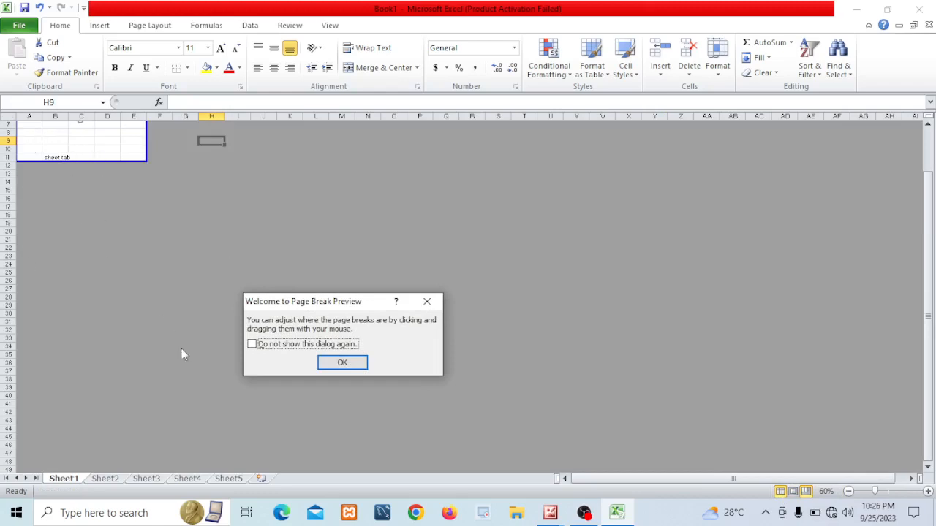
{"action": "left_click", "coordinate": [427, 301]}
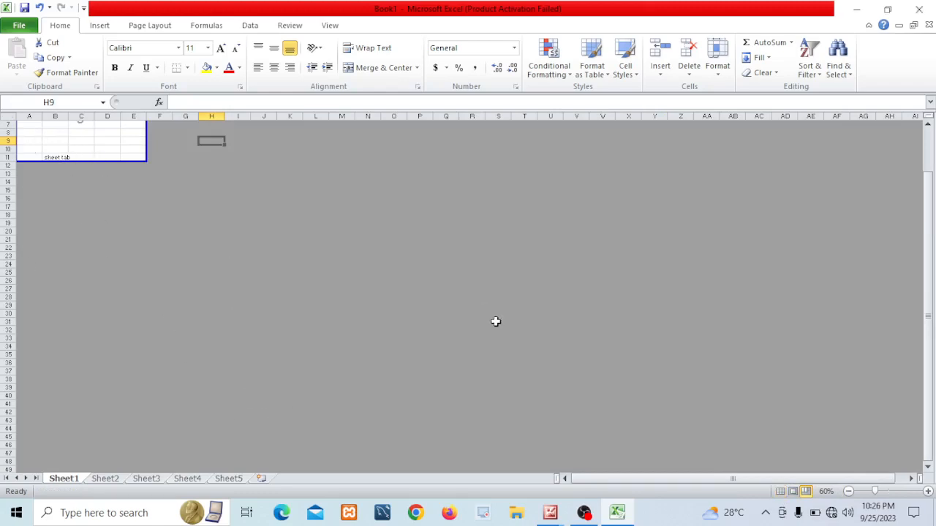
{"action": "left_click", "coordinate": [780, 494]}
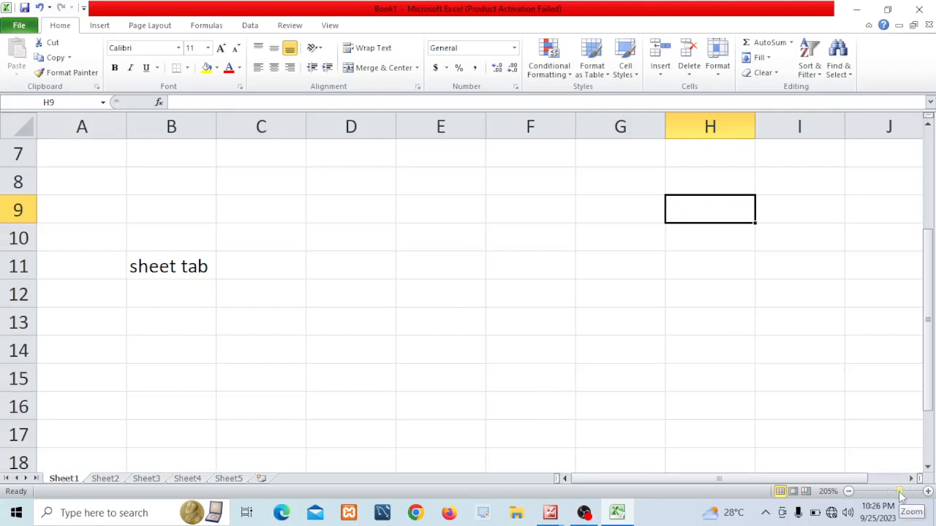
{"action": "left_click_drag", "start_coordinate": [901, 496], "coordinate": [909, 496]}
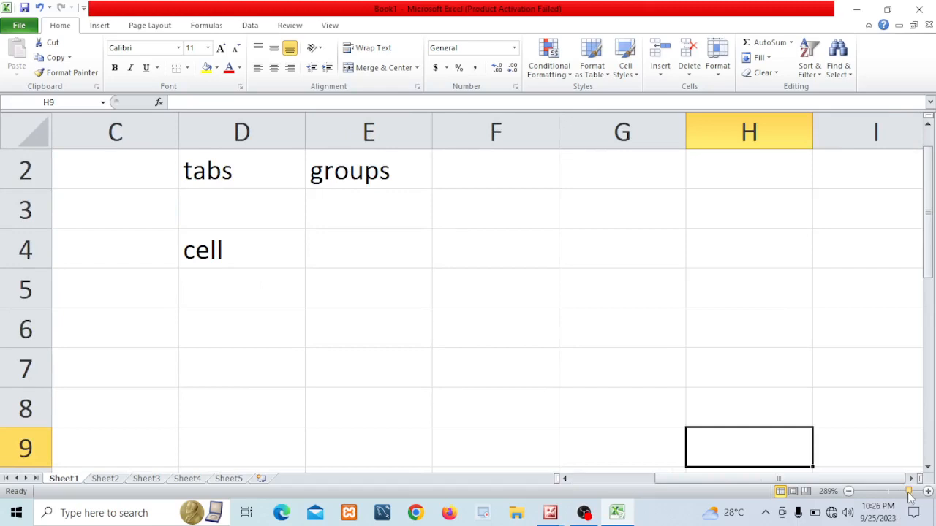
Change the worksheet zoom with the zoom slider, ending at 250%
{"action": "scroll", "coordinate": [307, 307], "scroll_direction": "up", "scroll_amount": 1}
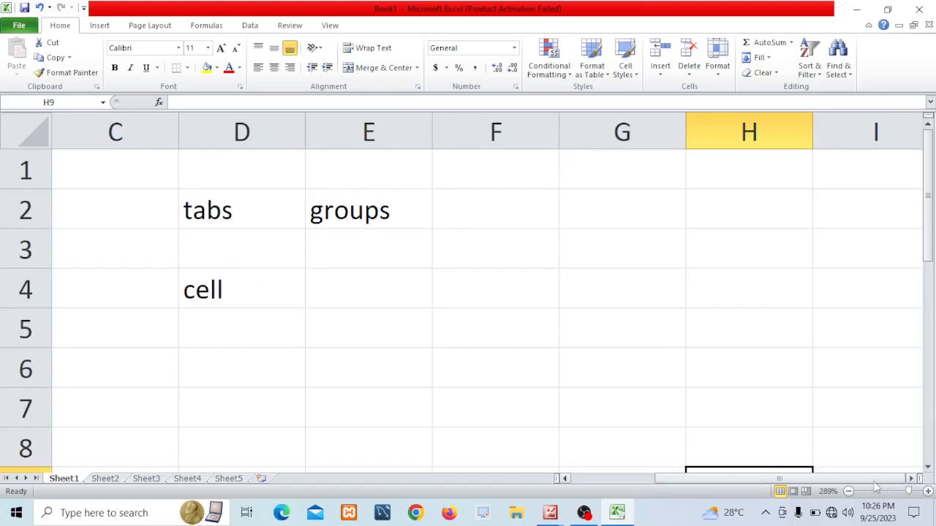
{"action": "left_click_drag", "start_coordinate": [908, 495], "coordinate": [877, 494]}
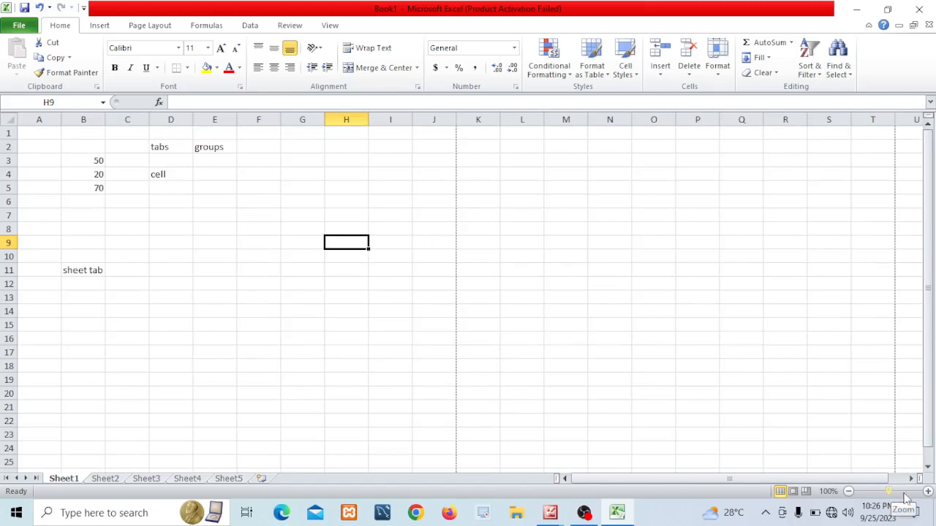
{"action": "left_click", "coordinate": [905, 496]}
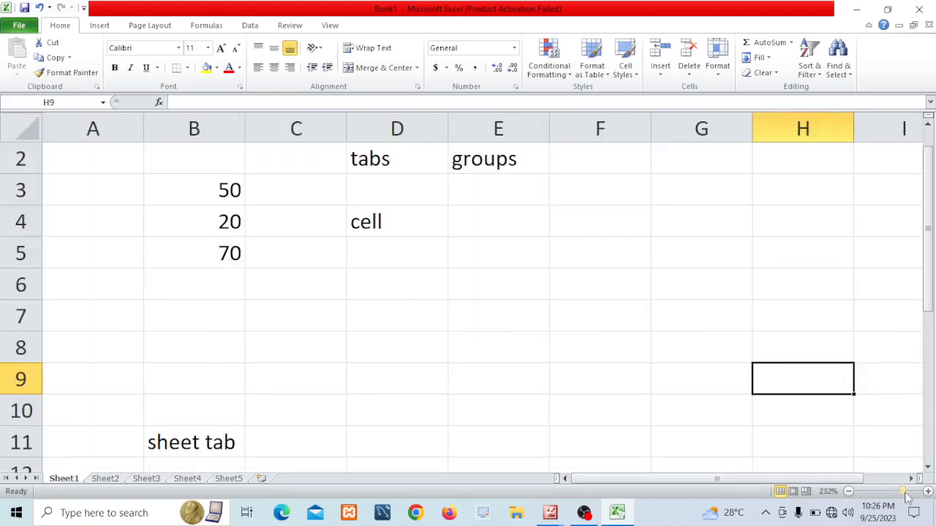
{"action": "left_click", "coordinate": [897, 491]}
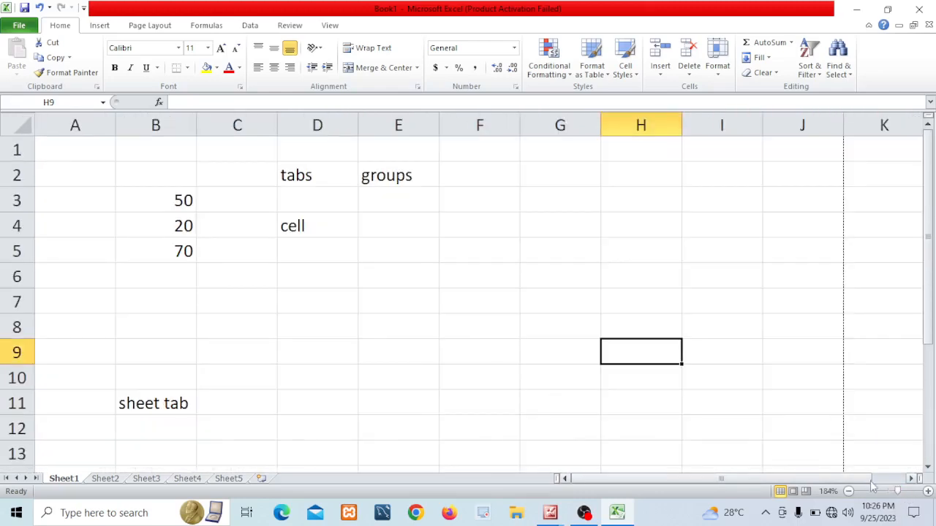
{"action": "left_click", "coordinate": [897, 490]}
{"action": "left_click_drag", "start_coordinate": [898, 490], "coordinate": [904, 490]}
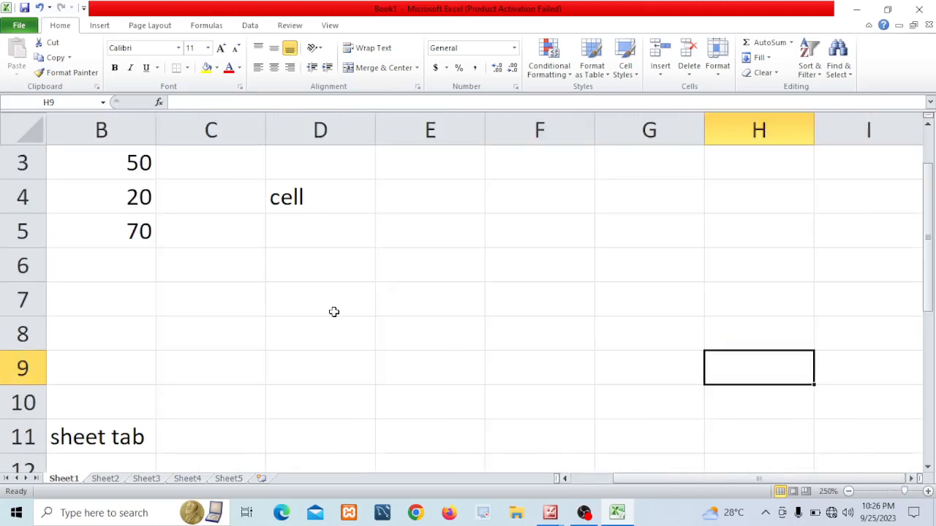
{"action": "scroll", "coordinate": [332, 312], "scroll_direction": "up", "scroll_amount": 1}
Select a series of cells around the existing entries to show how the active cell and Name Box change
{"action": "left_click", "coordinate": [285, 294]}
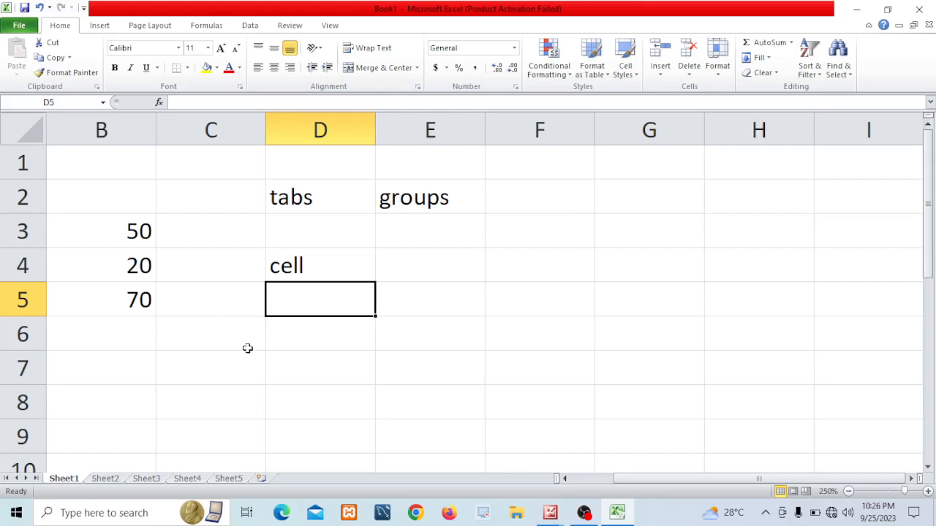
{"action": "left_click", "coordinate": [540, 260]}
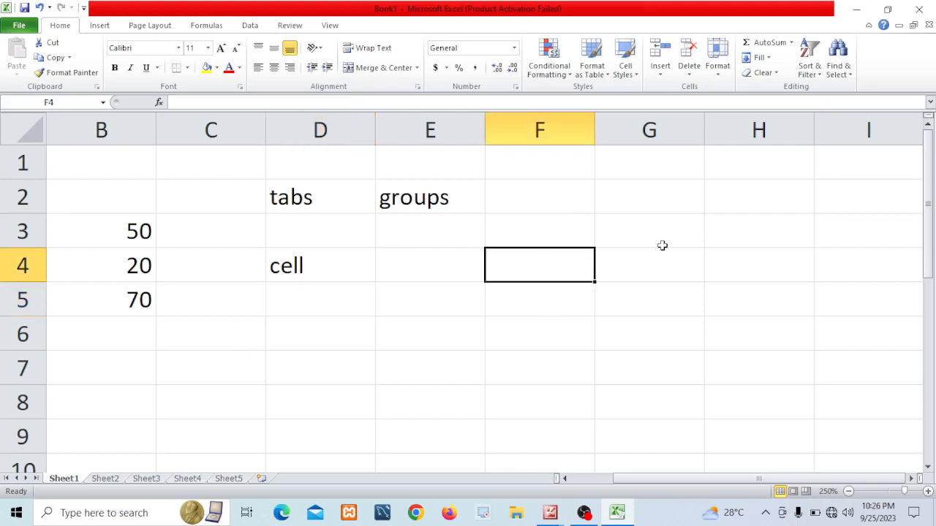
{"action": "left_click", "coordinate": [694, 322]}
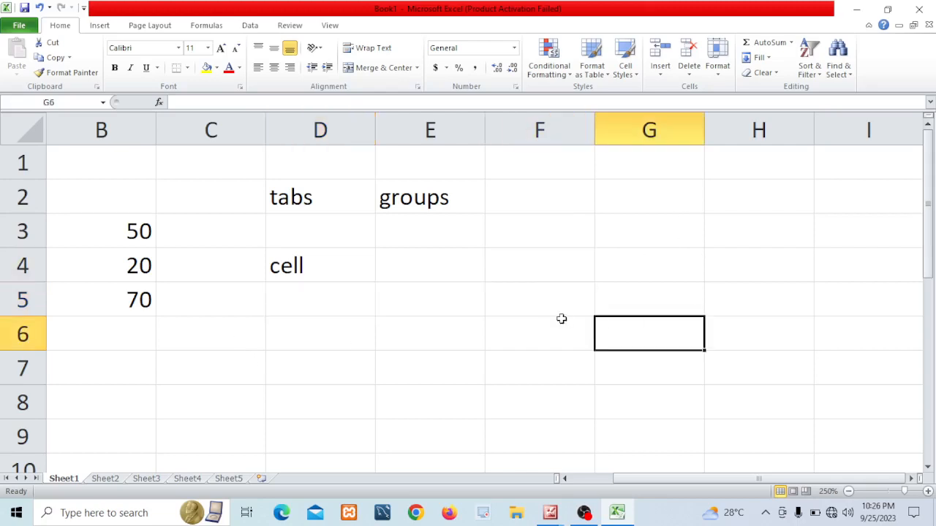
{"action": "left_click", "coordinate": [608, 217]}
{"action": "left_click", "coordinate": [465, 309]}
{"action": "left_click", "coordinate": [267, 355]}
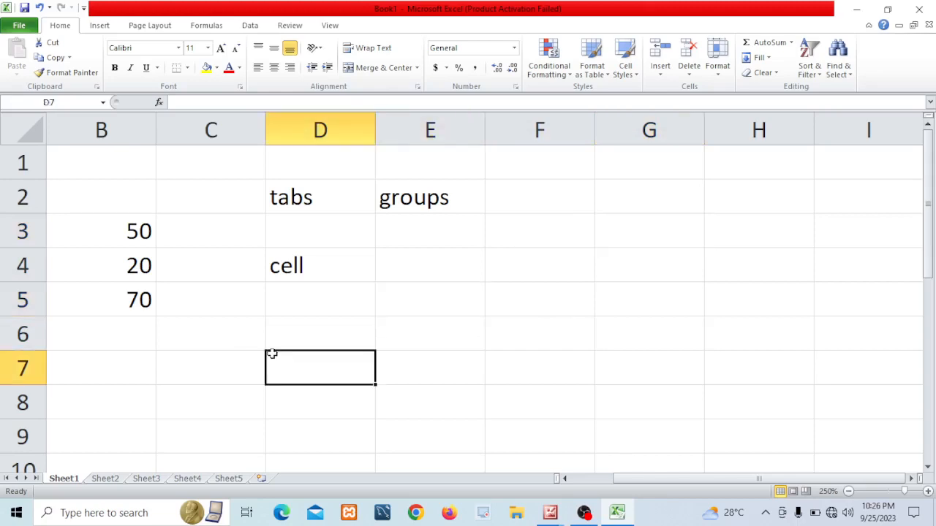
{"action": "left_click", "coordinate": [506, 271]}
{"action": "left_click", "coordinate": [698, 232]}
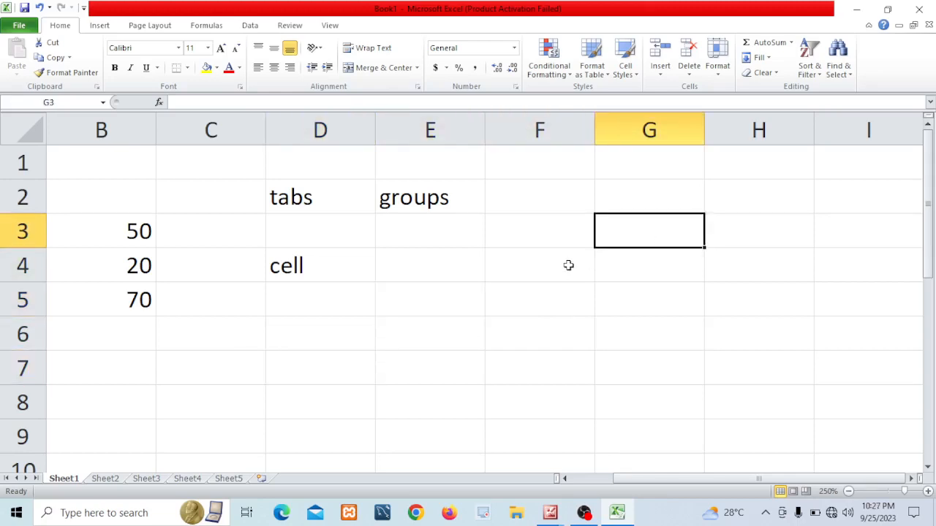
{"action": "left_click", "coordinate": [568, 265]}
{"action": "left_click", "coordinate": [690, 251]}
{"action": "left_click", "coordinate": [549, 192]}
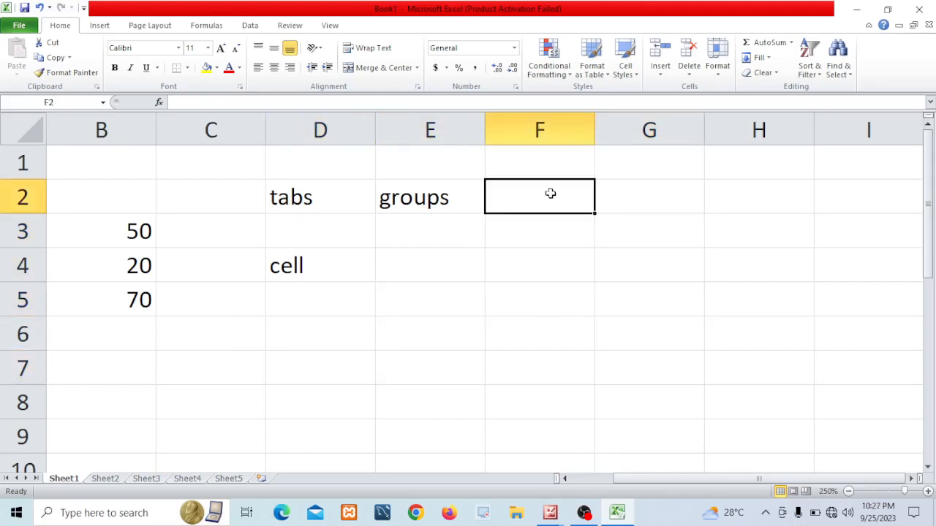
{"action": "left_click", "coordinate": [425, 243]}
{"action": "left_click", "coordinate": [402, 310]}
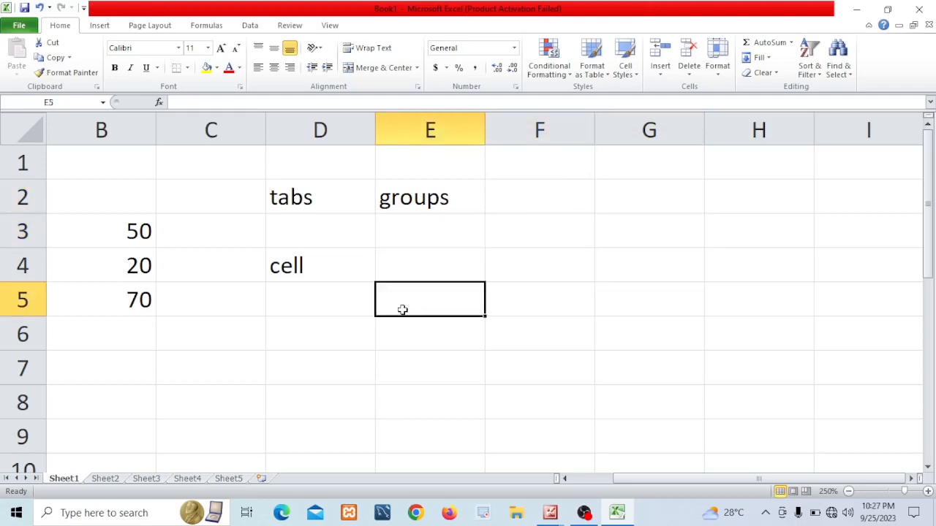
{"action": "left_click", "coordinate": [344, 343]}
{"action": "left_click", "coordinate": [547, 239]}
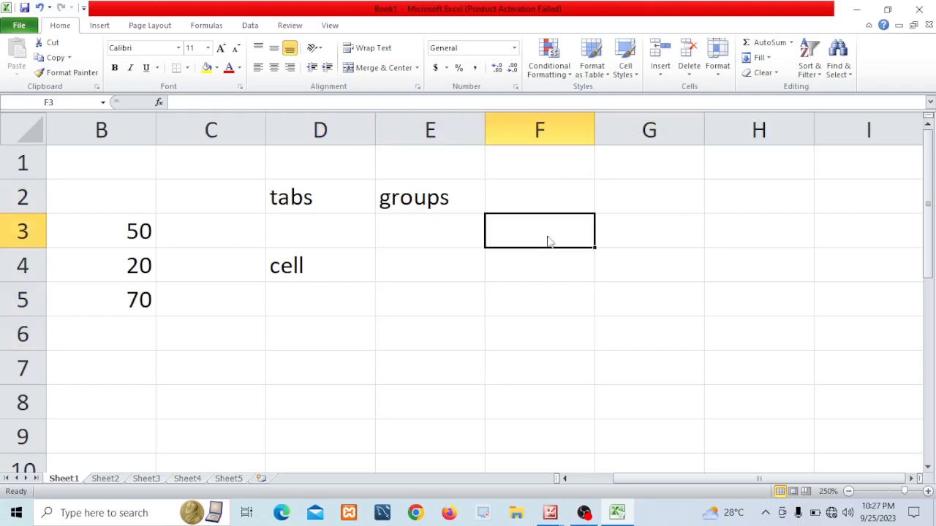
{"action": "left_click_drag", "start_coordinate": [526, 288], "coordinate": [537, 282]}
{"action": "left_click", "coordinate": [540, 222]}
{"action": "left_click", "coordinate": [787, 232]}
{"action": "left_click", "coordinate": [730, 294]}
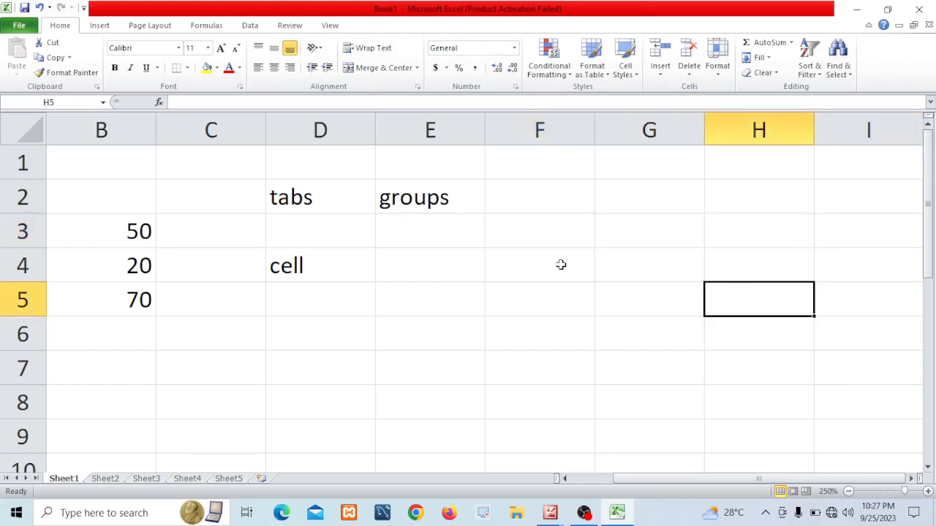
{"action": "left_click", "coordinate": [548, 236]}
{"action": "left_click", "coordinate": [526, 268]}
{"action": "left_click", "coordinate": [429, 304]}
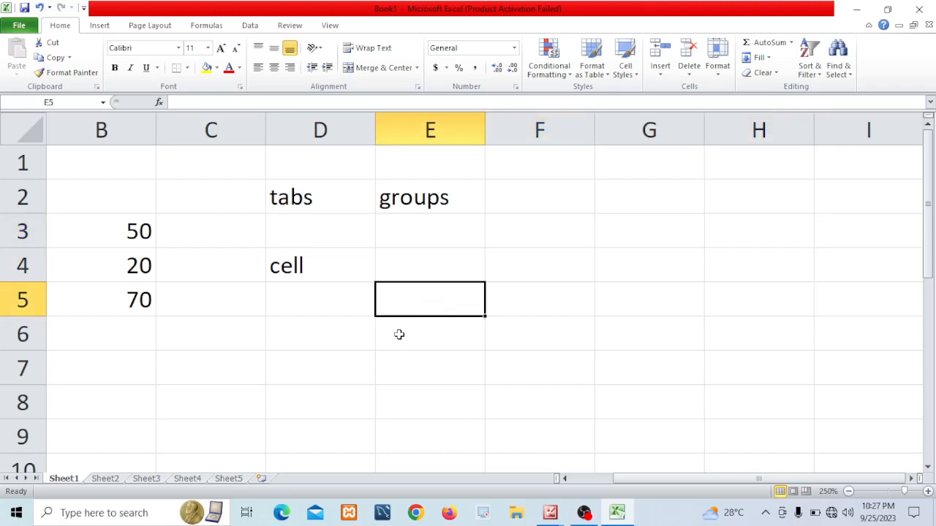
{"action": "left_click", "coordinate": [299, 355]}
{"action": "left_click", "coordinate": [548, 236]}
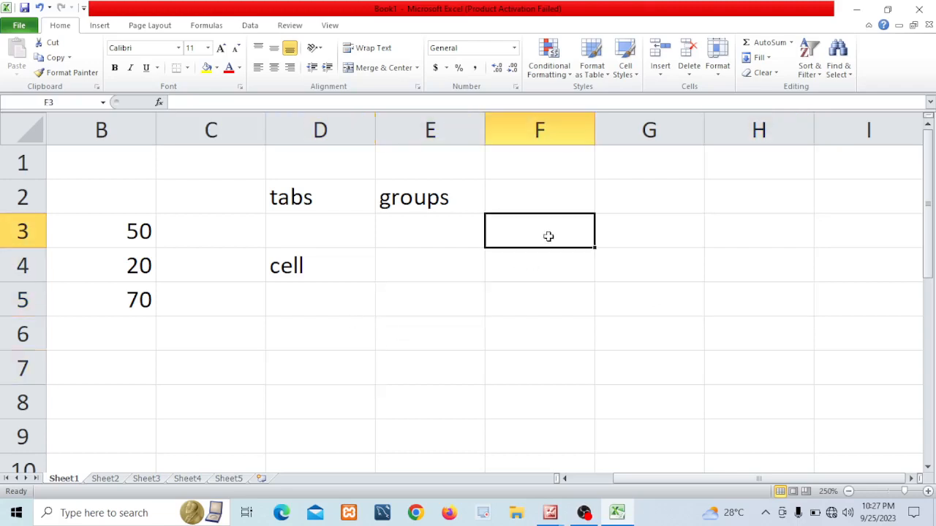
{"action": "left_click", "coordinate": [682, 206]}
{"action": "left_click", "coordinate": [431, 275]}
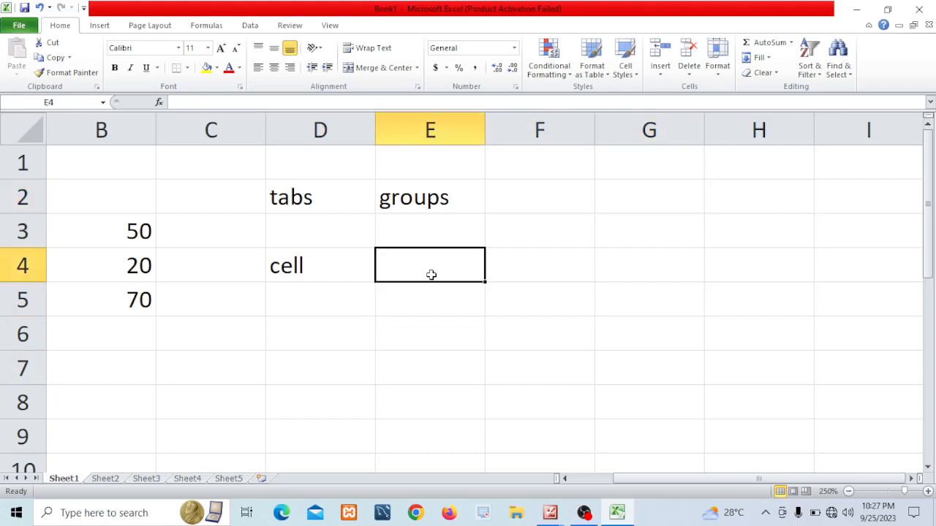
{"action": "left_click", "coordinate": [227, 231]}
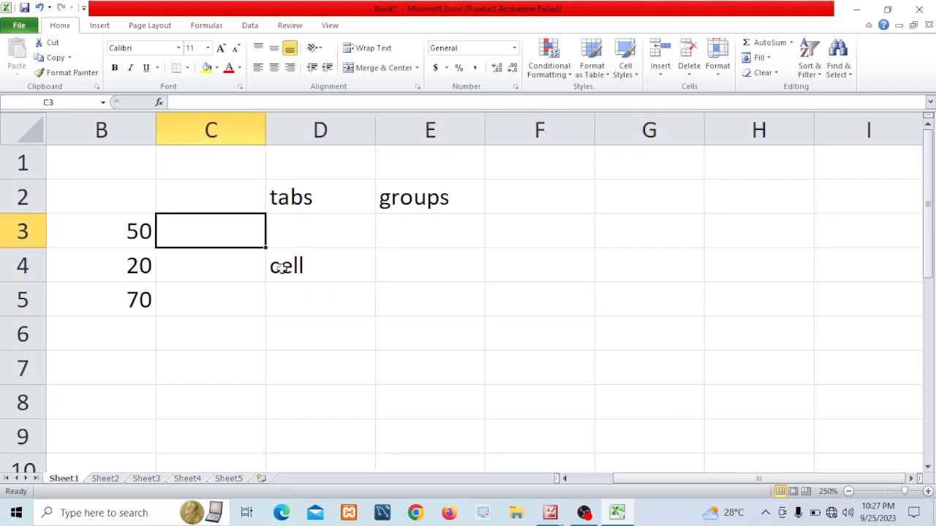
Enter the text "tab key" in cell B7
{"action": "left_click", "coordinate": [148, 355]}
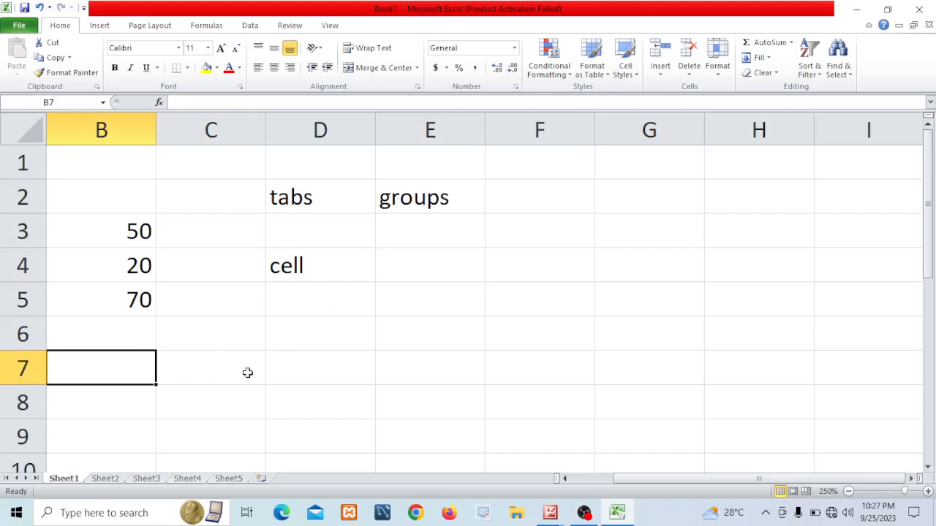
{"action": "type", "text": "tab"}
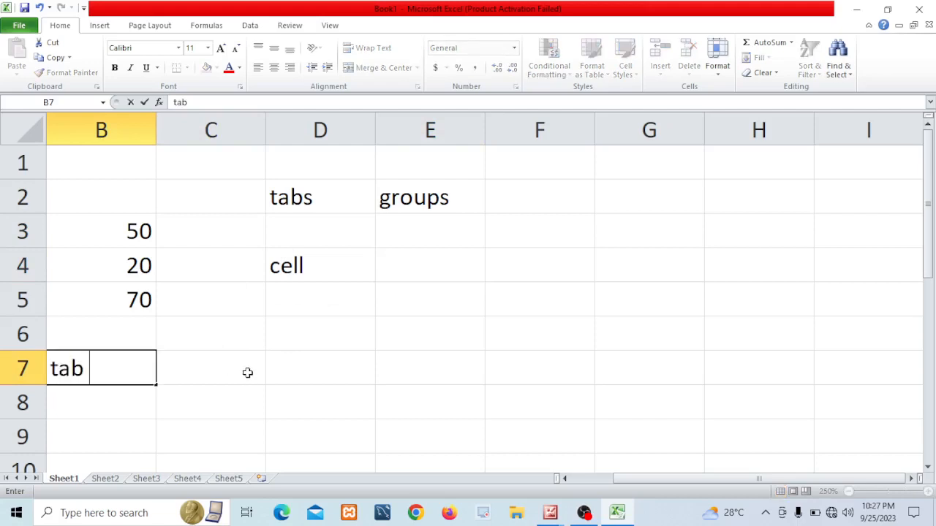
{"action": "type", "text": " key"}
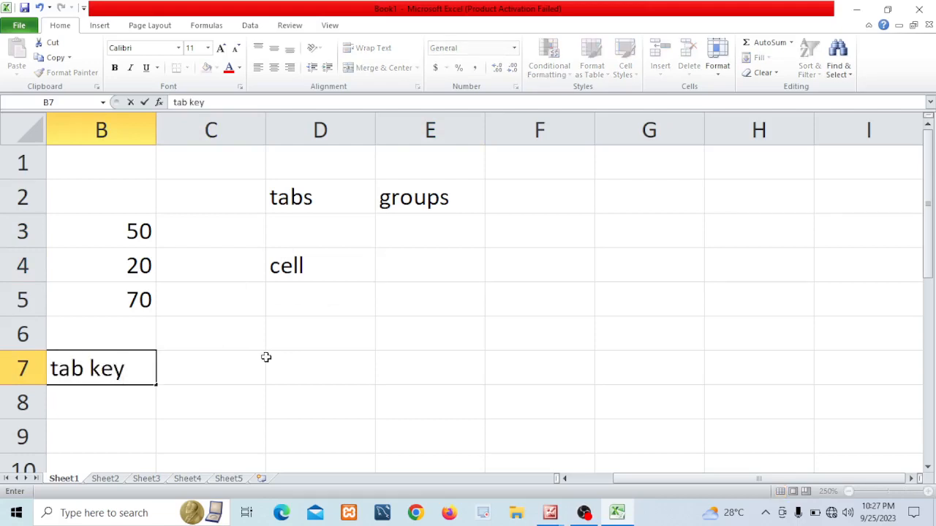
{"action": "left_click", "coordinate": [329, 334]}
Move the active cell rightward three cells by keyboard and scroll back to the start of the sheet
{"action": "key", "text": "Tab"}
{"action": "key", "text": "Tab"}
{"action": "key", "text": "Tab"}
{"action": "key", "text": "Tab"}
{"action": "key", "text": "Tab"}
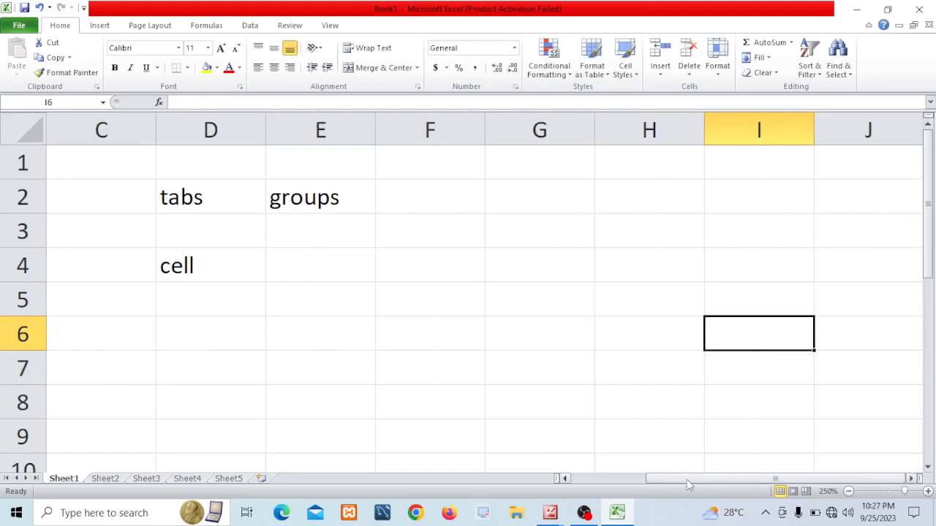
{"action": "left_click_drag", "start_coordinate": [686, 479], "coordinate": [612, 479]}
Enter the text "shift+tab" in cell B8
{"action": "left_click", "coordinate": [209, 405]}
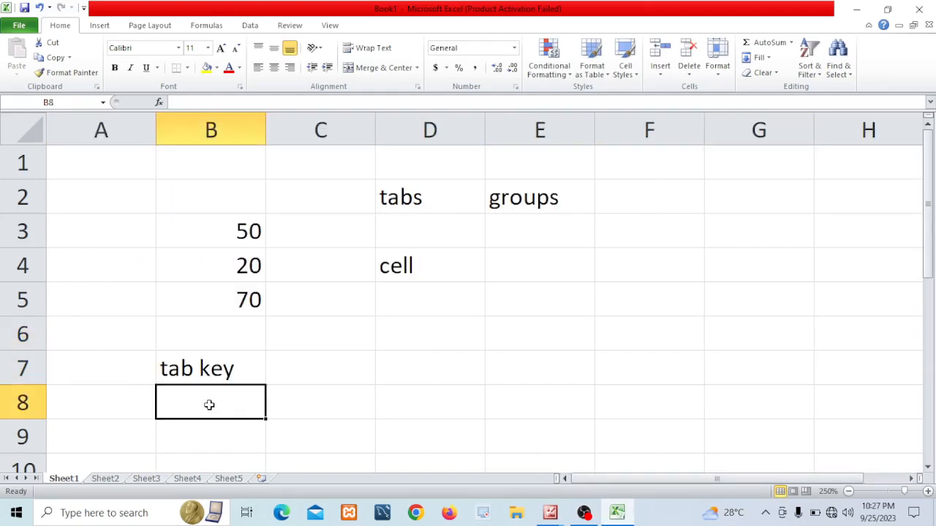
{"action": "type", "text": "shift"}
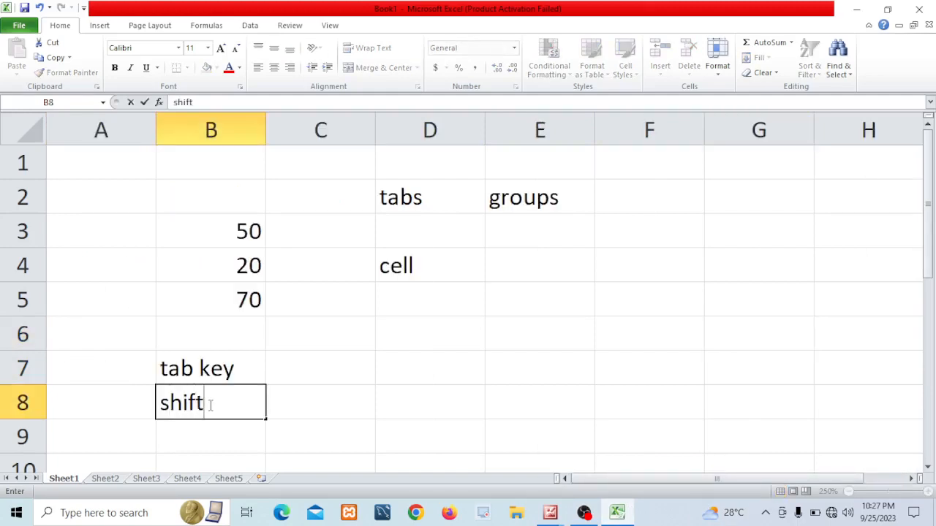
{"action": "type", "text": "+tab"}
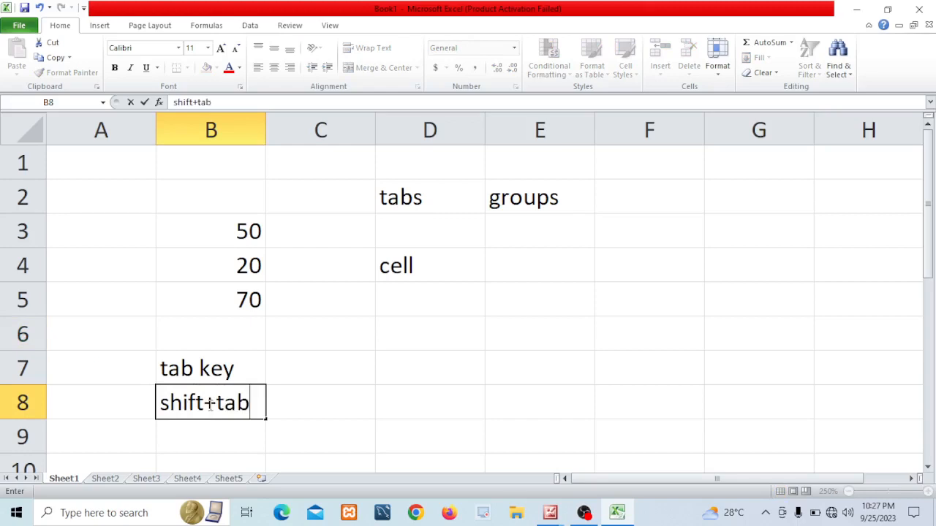
{"action": "left_click", "coordinate": [347, 336]}
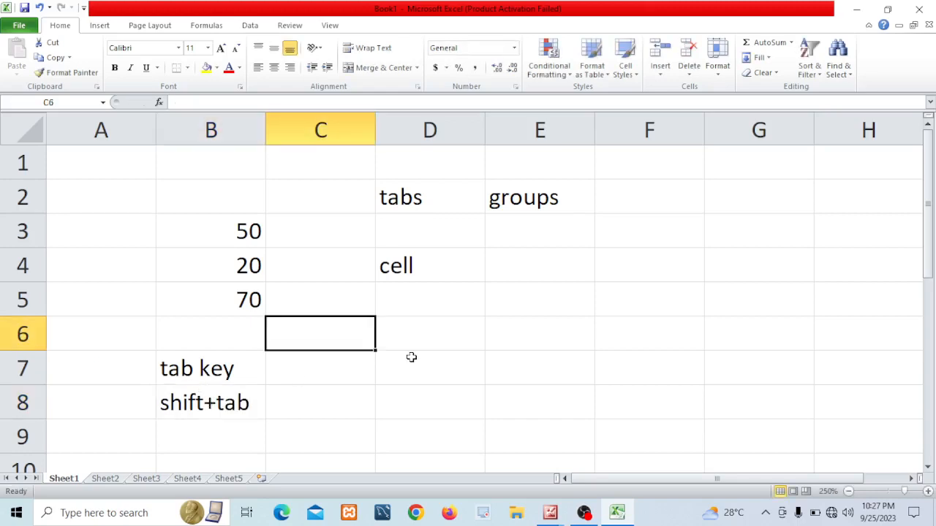
Move the active cell leftward along row 6 by keyboard, then from F6 three cells left and back right
{"action": "key", "text": "shift+Tab"}
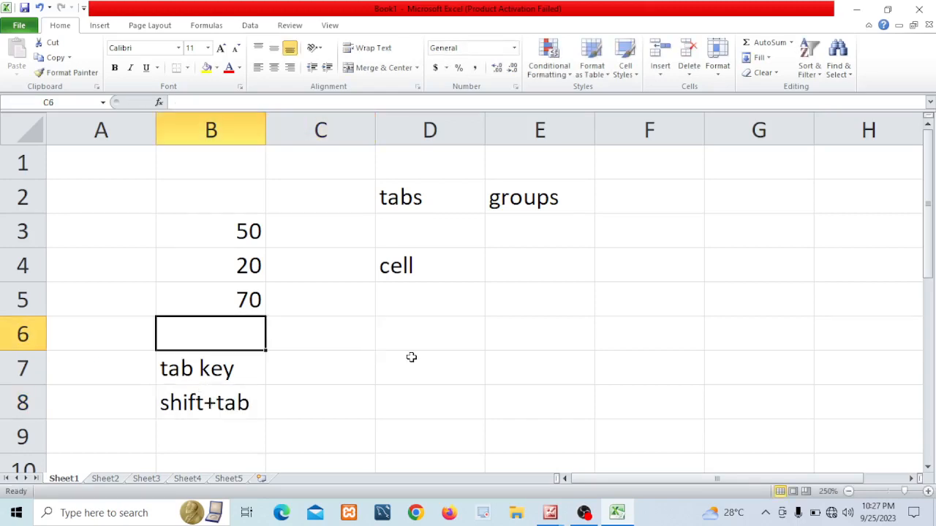
{"action": "key", "text": "shift+Tab"}
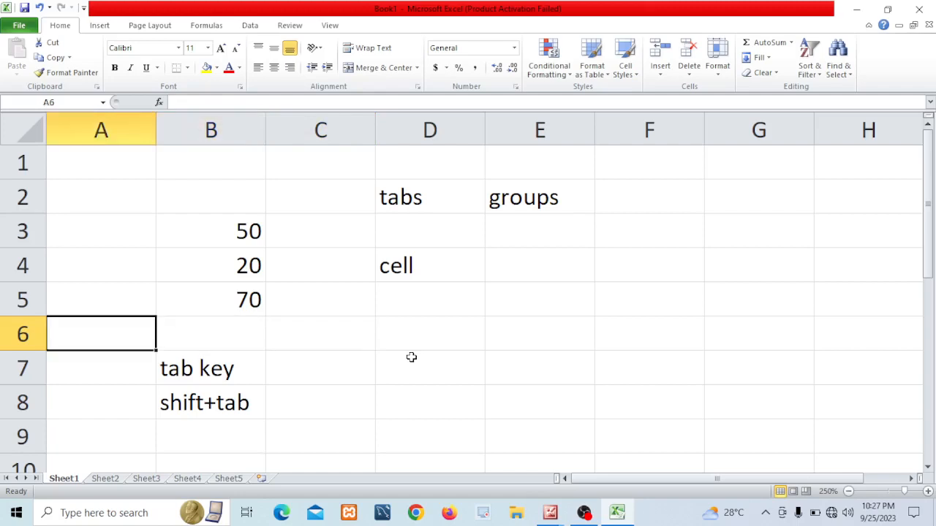
{"action": "left_click", "coordinate": [597, 332]}
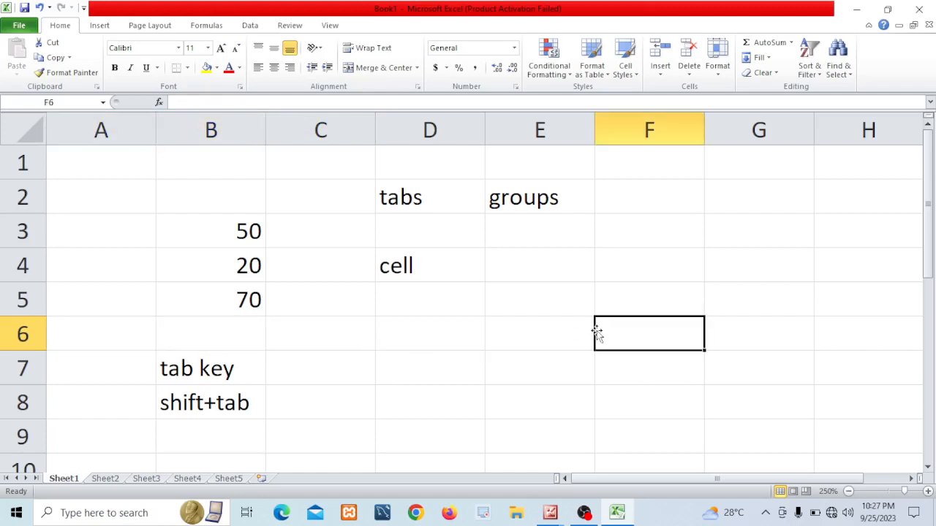
{"action": "key", "text": "shift+Tab"}
{"action": "key", "text": "shift+Tab"}
{"action": "key", "text": "shift+Tab"}
{"action": "key", "text": "shift+Tab"}
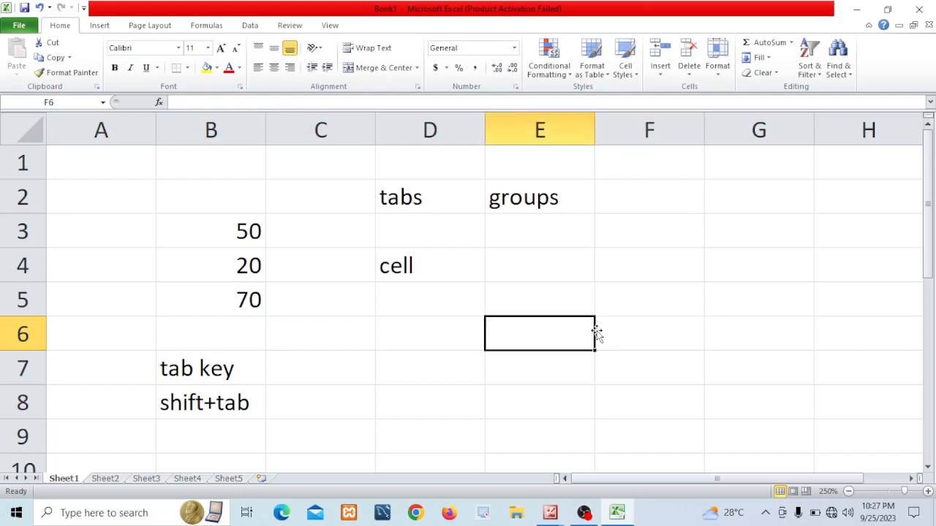
{"action": "key", "text": "Tab"}
{"action": "key", "text": "Tab"}
{"action": "key", "text": "Tab"}
Move the active cell up three rows and back down in column F using the arrow keys
{"action": "left_click", "coordinate": [665, 326]}
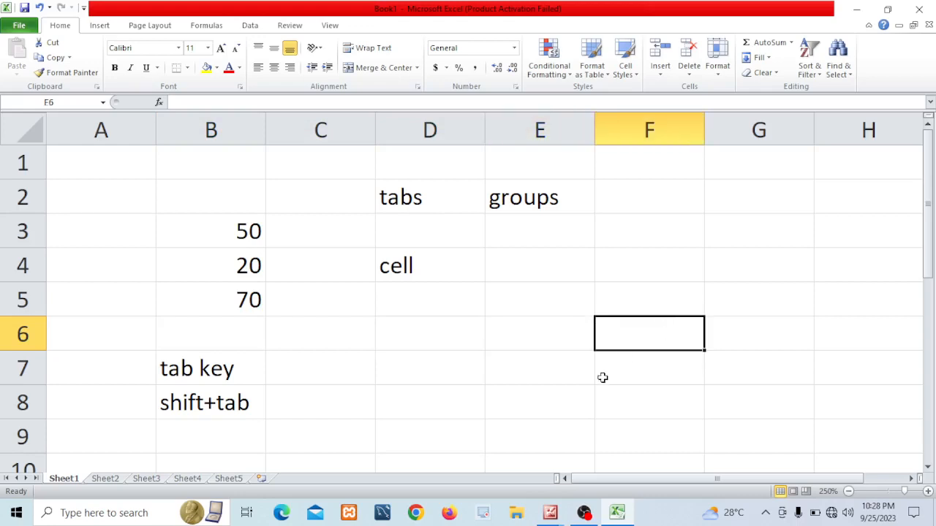
{"action": "key", "text": "Up"}
{"action": "key", "text": "Up"}
{"action": "key", "text": "Up"}
{"action": "key", "text": "Up"}
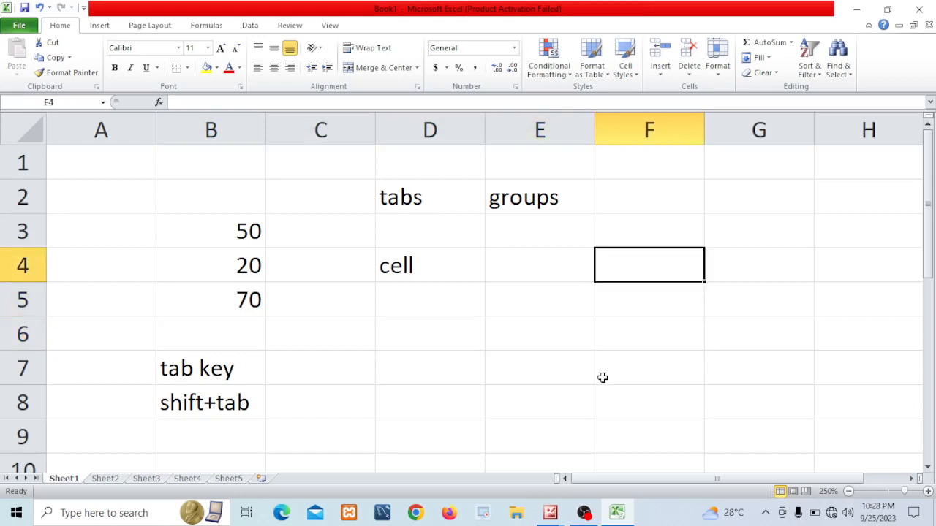
{"action": "key", "text": "Down"}
{"action": "key", "text": "Down"}
{"action": "key", "text": "Down"}
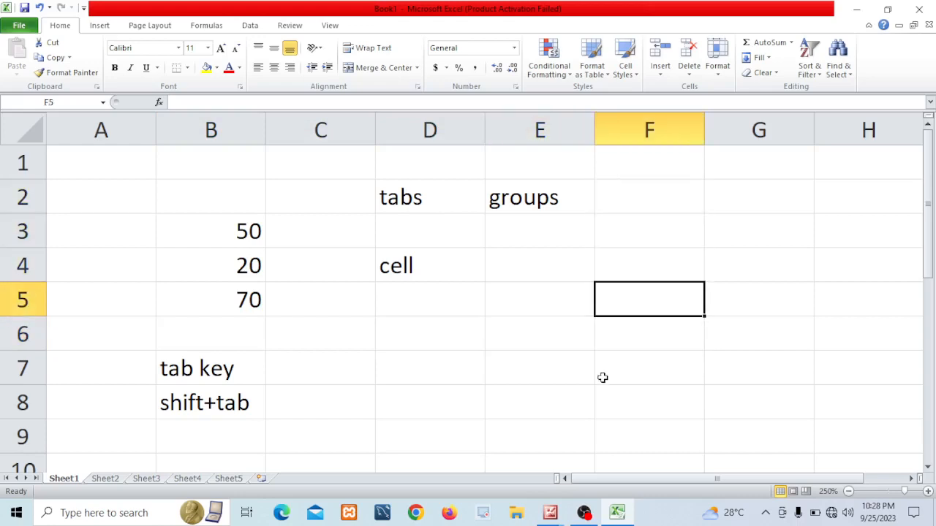
Move the active cell three cells left and then three cells right along row 5 by keyboard
{"action": "key", "text": "shift+Tab"}
{"action": "key", "text": "shift+Tab"}
{"action": "key", "text": "shift+Tab"}
{"action": "key", "text": "Tab"}
{"action": "key", "text": "Tab"}
{"action": "key", "text": "Tab"}
{"action": "key", "text": "Tab"}
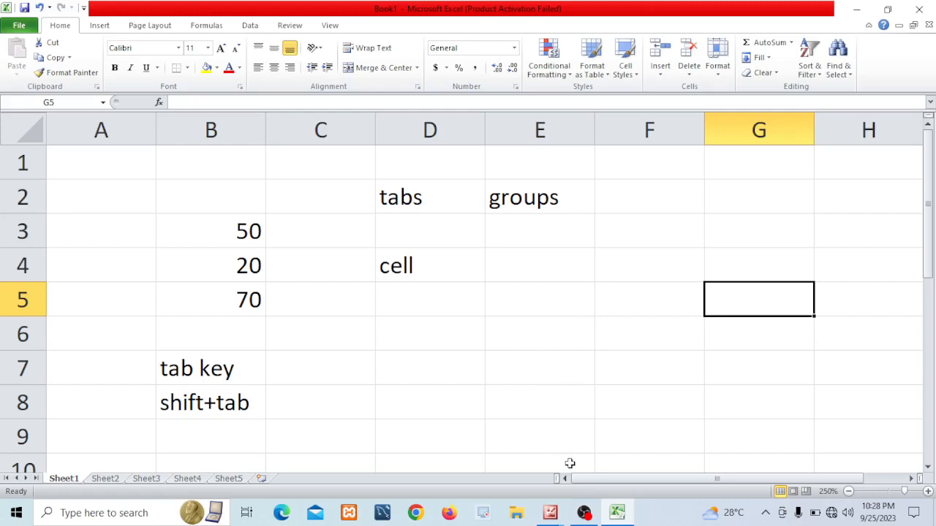
Switch to the Microsoft Office 2010 picture viewer and open the two academy promotional images
{"action": "mouse_move", "coordinate": [552, 516]}
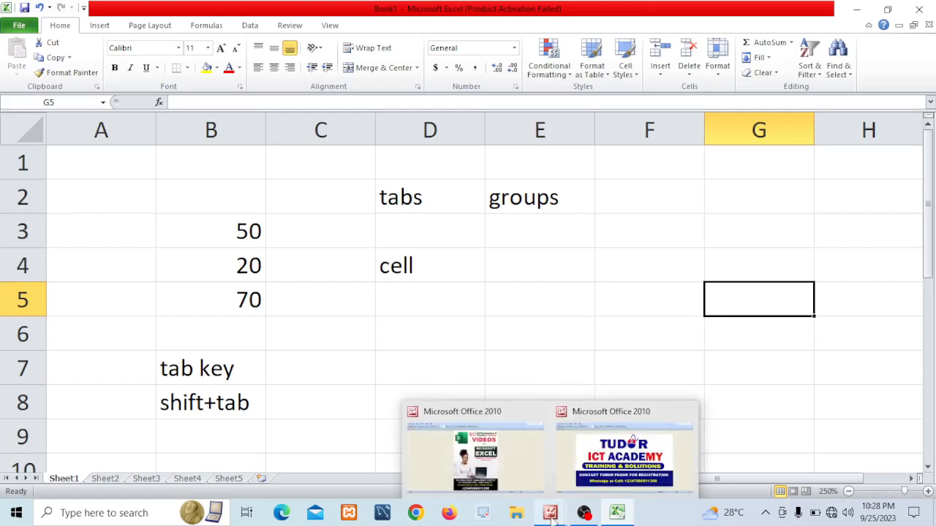
{"action": "left_click", "coordinate": [595, 458]}
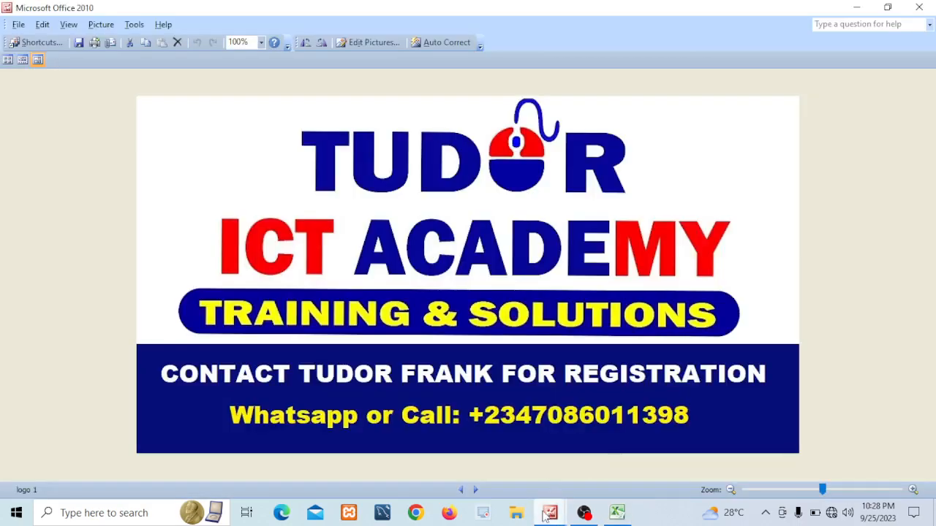
{"action": "mouse_move", "coordinate": [544, 516]}
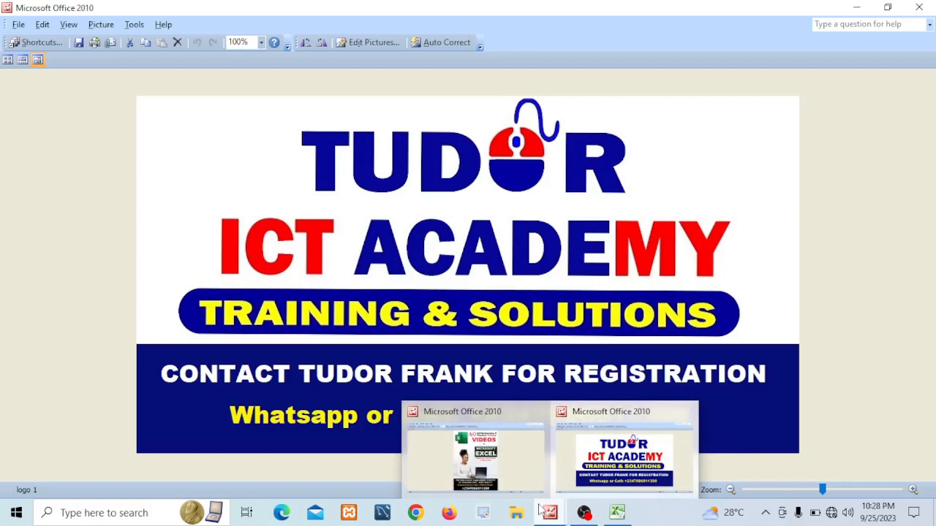
{"action": "left_click", "coordinate": [515, 471]}
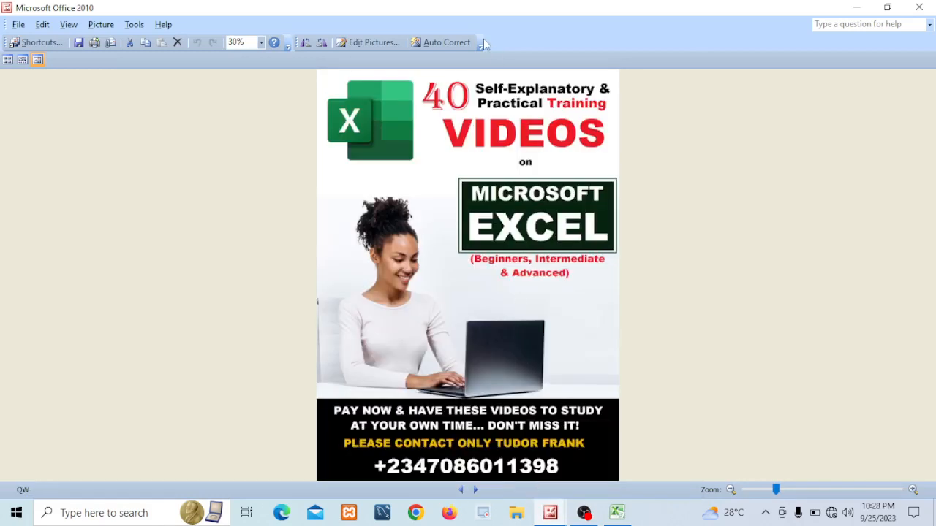